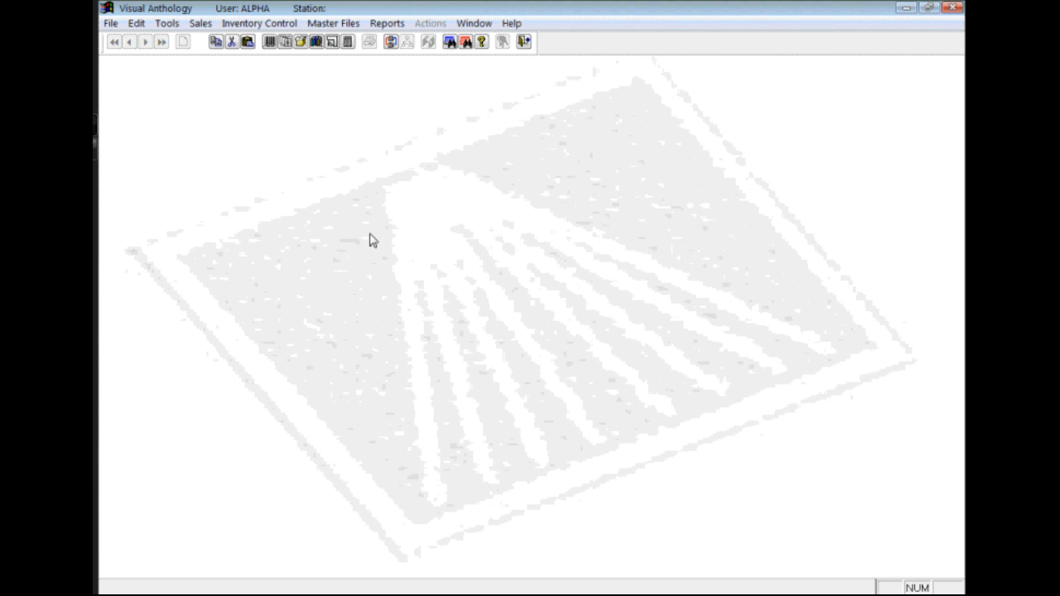
Open the list of overstock returns from the inventory control functions.
left_click(261, 25)
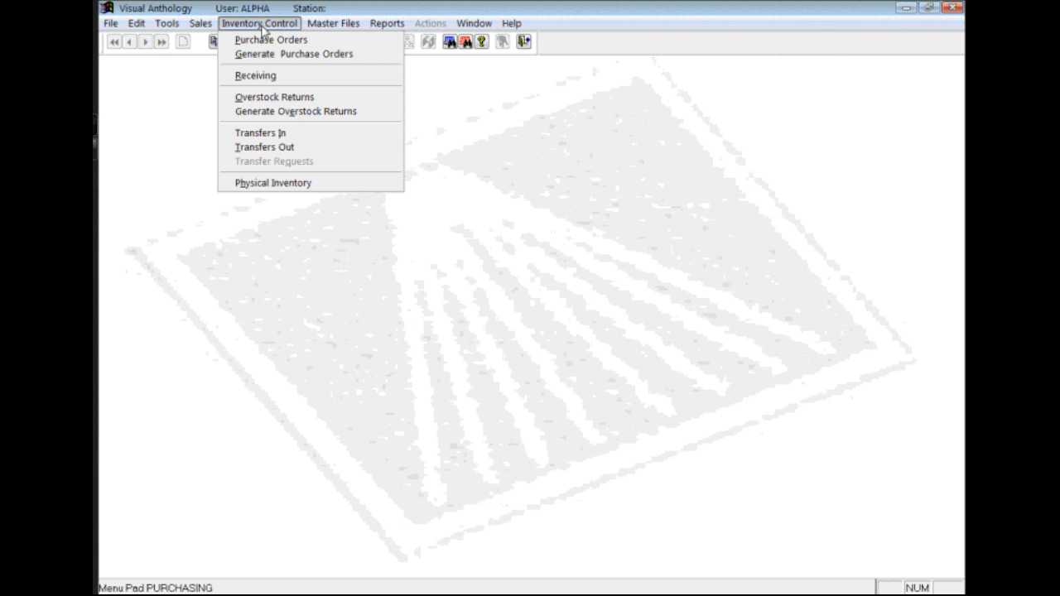
left_click(382, 98)
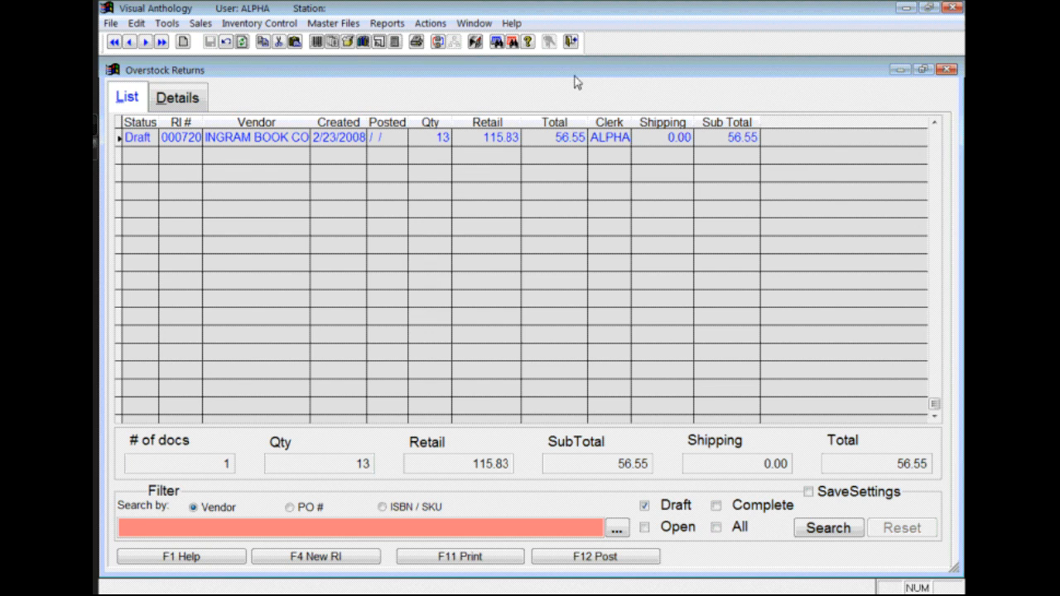
left_click(274, 122)
Search the overstock returns for draft and open documents, and for documents of all statuses.
left_click(645, 528)
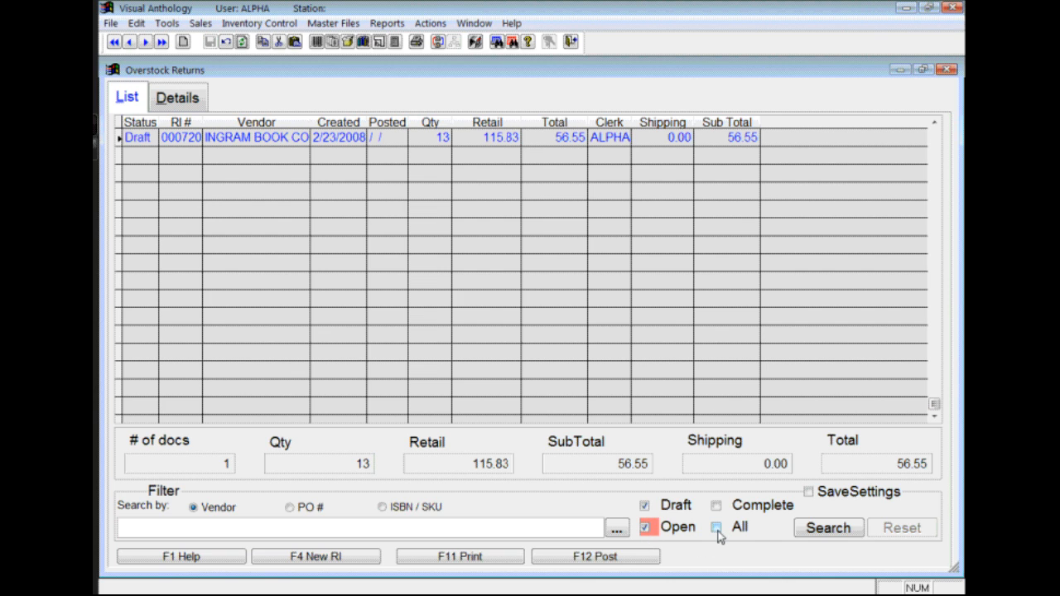
left_click(827, 528)
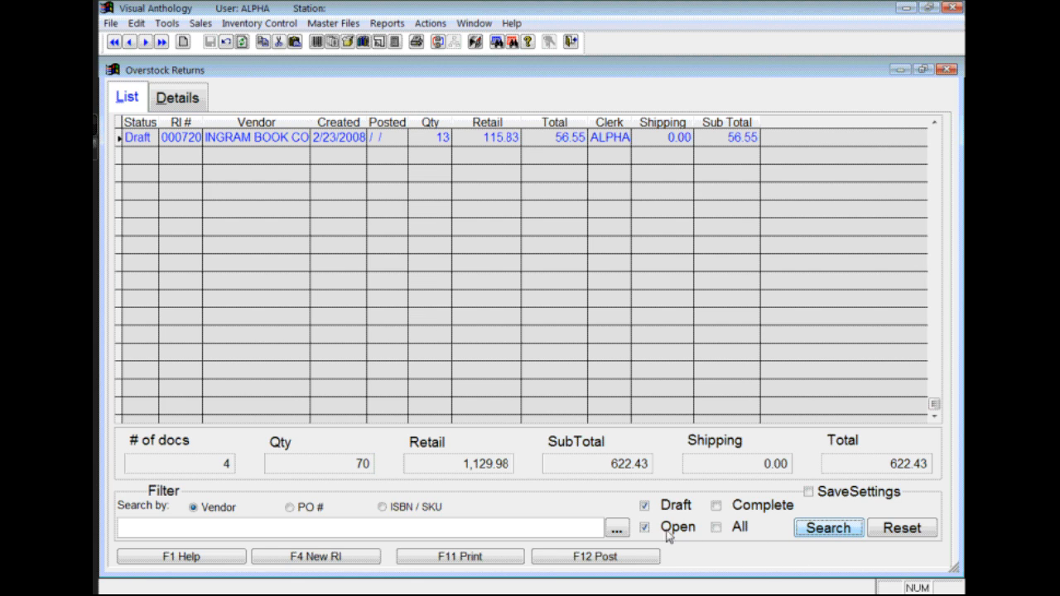
left_click(717, 527)
left_click(840, 530)
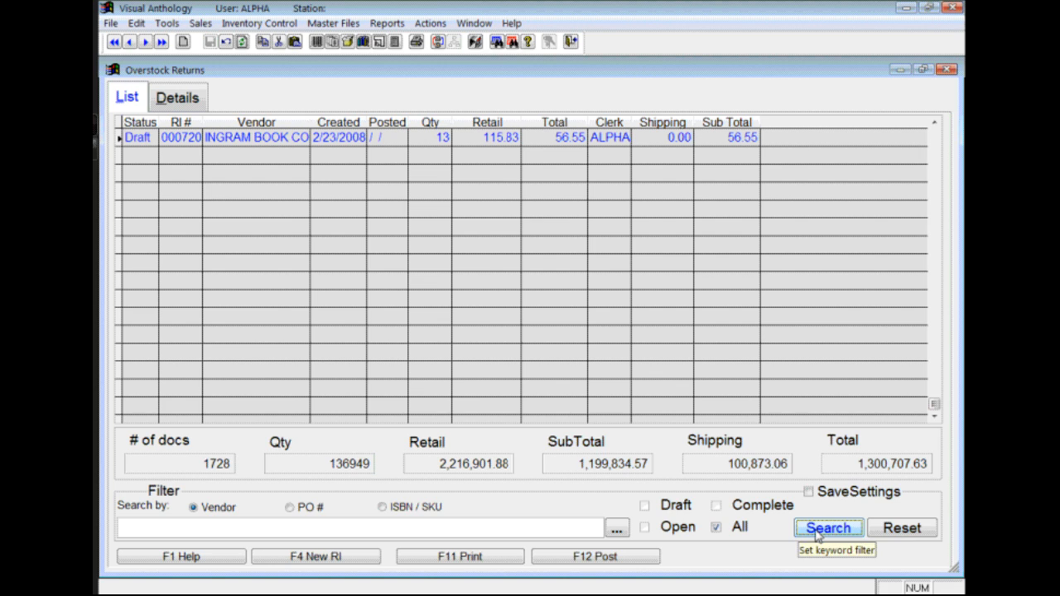
left_click(816, 536)
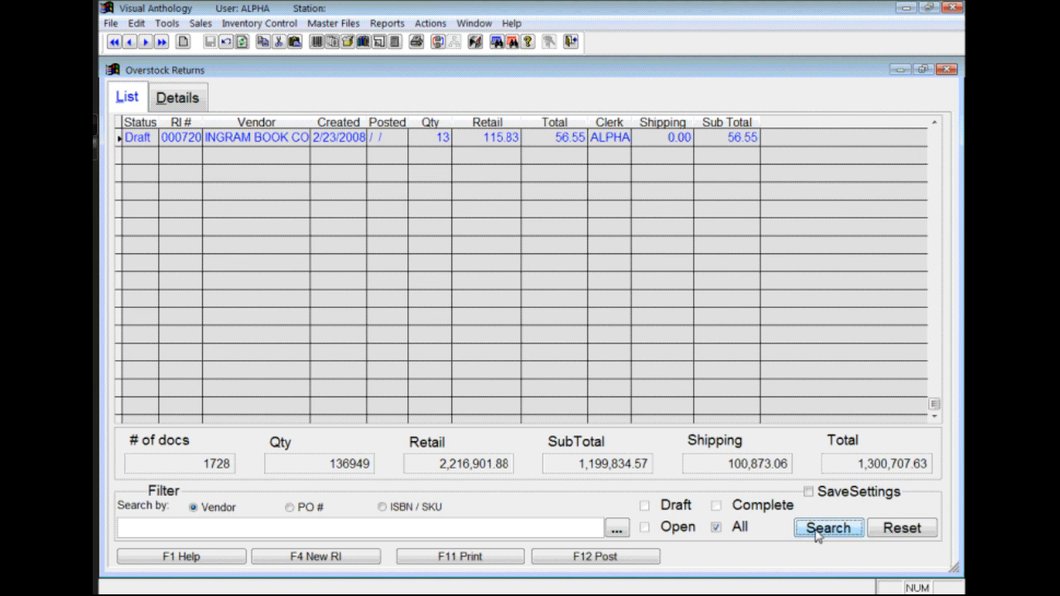
Restrict the overstock returns list to documents with Draft status only.
left_click(717, 528)
left_click(645, 506)
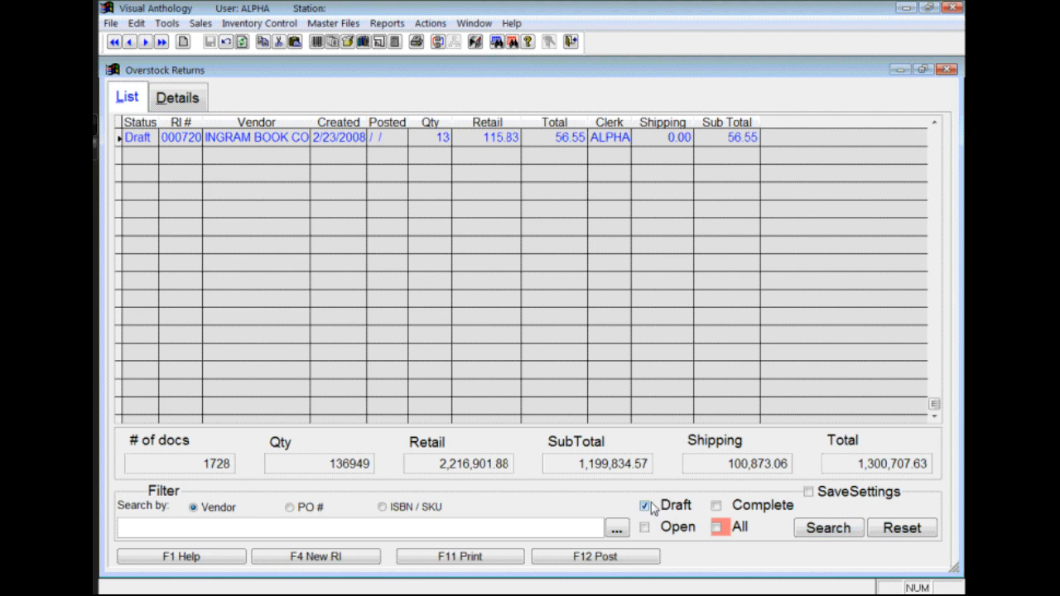
left_click(826, 533)
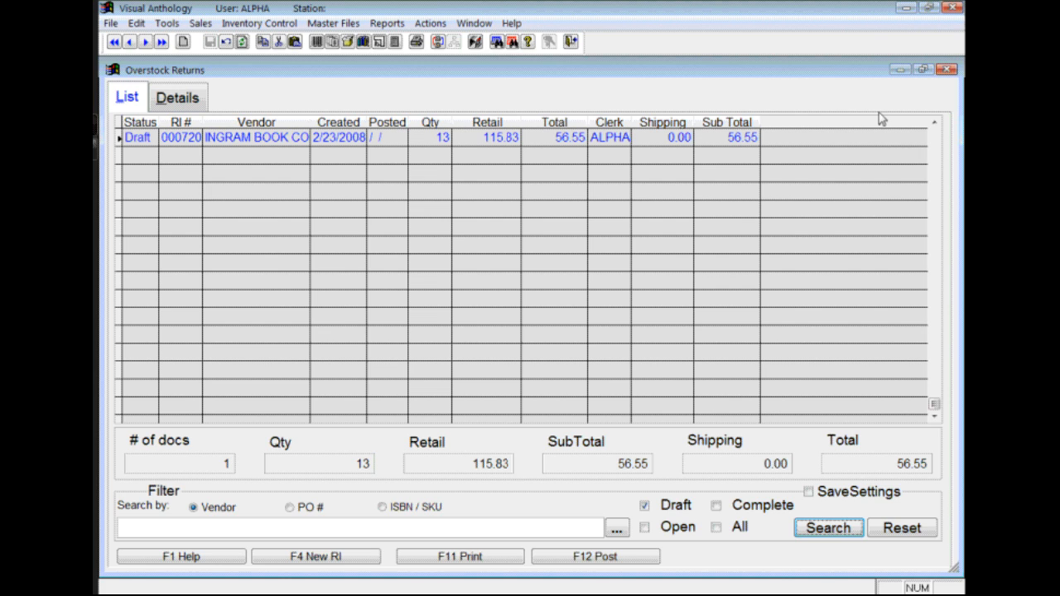
Create a new return document and choose HARPERCOLLINS PUBLISHERS (code HARPER) as its vendor.
left_click(308, 559)
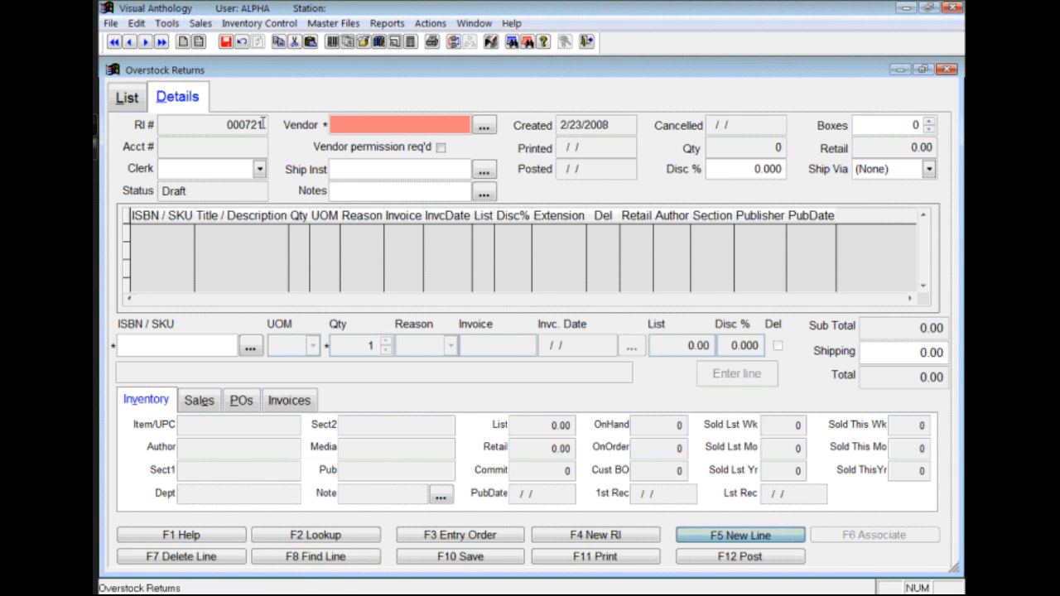
left_click(485, 127)
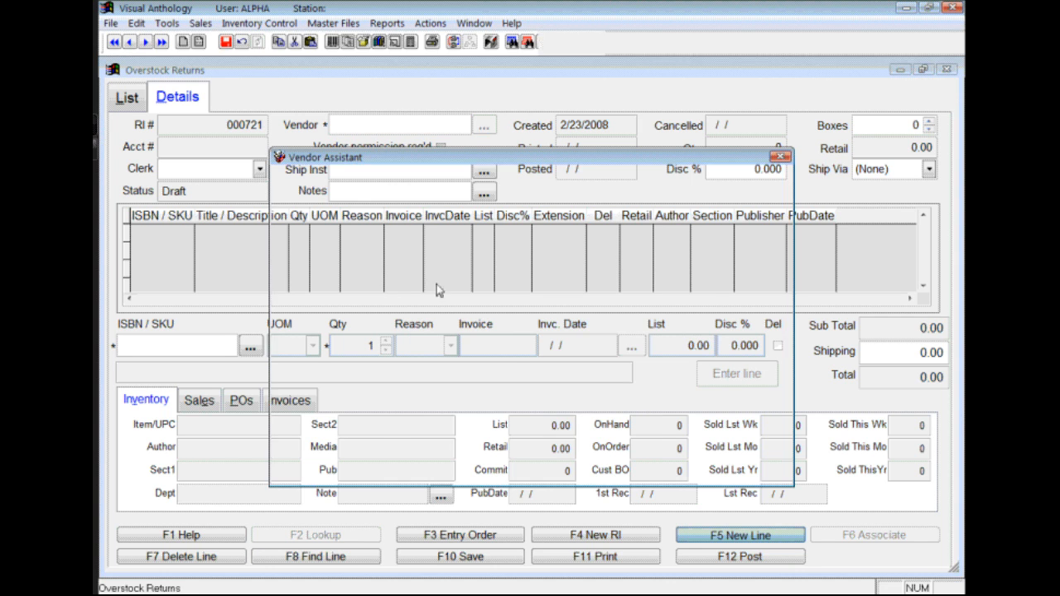
left_click(427, 333)
type("har")
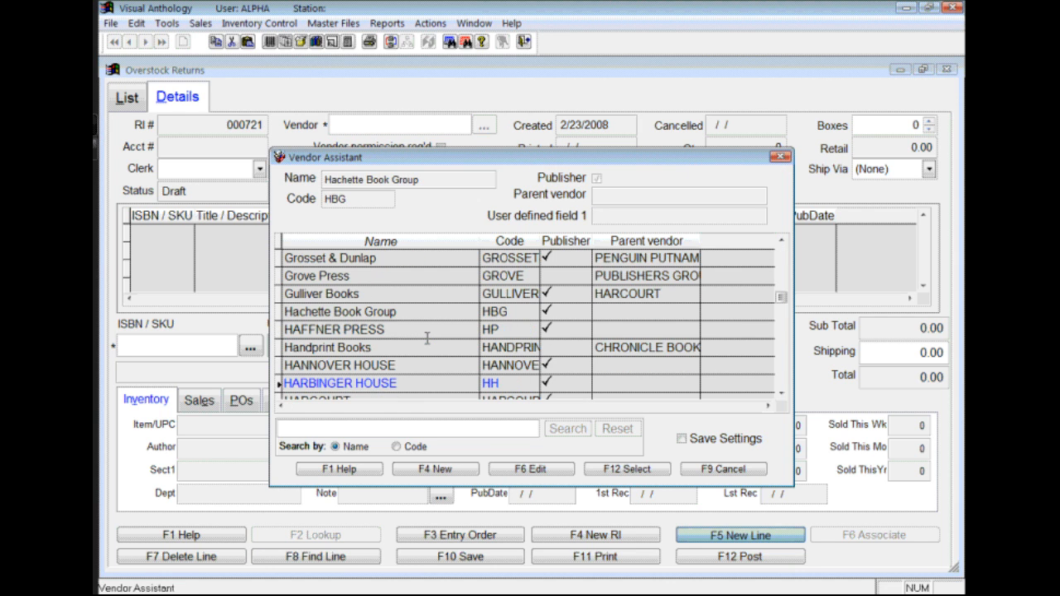
key("Down")
key("Down")
key("Down")
key("Down")
key("Down")
key("Down")
key("Down")
key("Down")
key("Down")
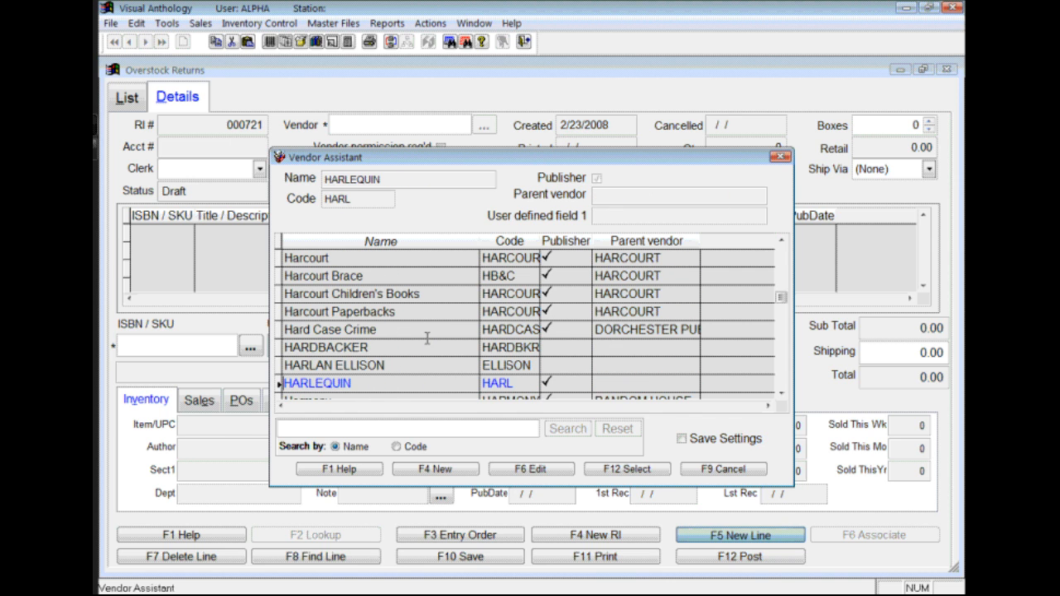
key("Down")
key("Down")
key("Down")
key("Down")
key("Down")
key("Down")
key("Down")
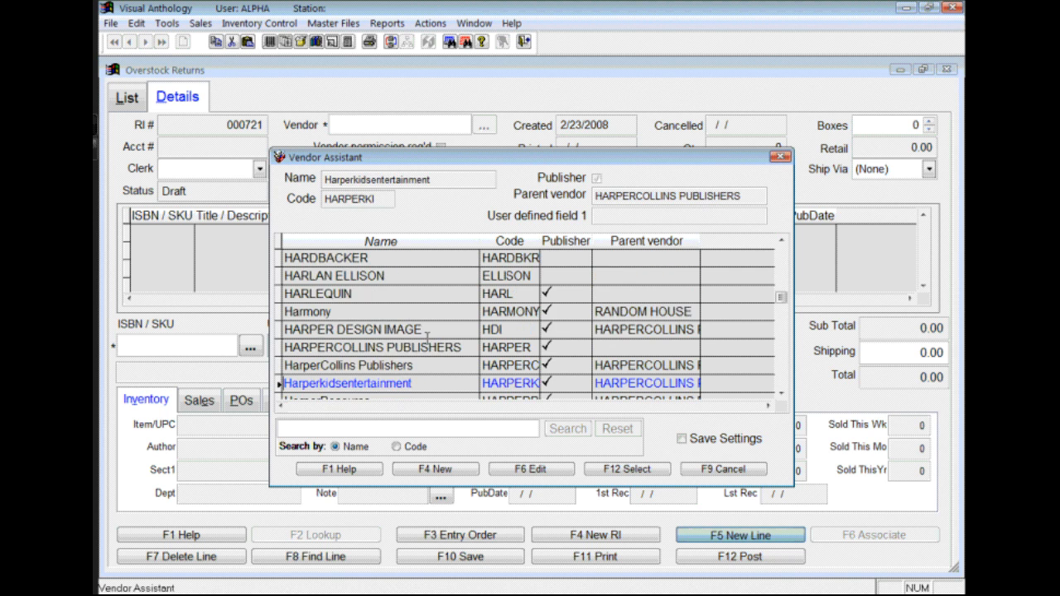
key("Up")
key("Up")
key("Up")
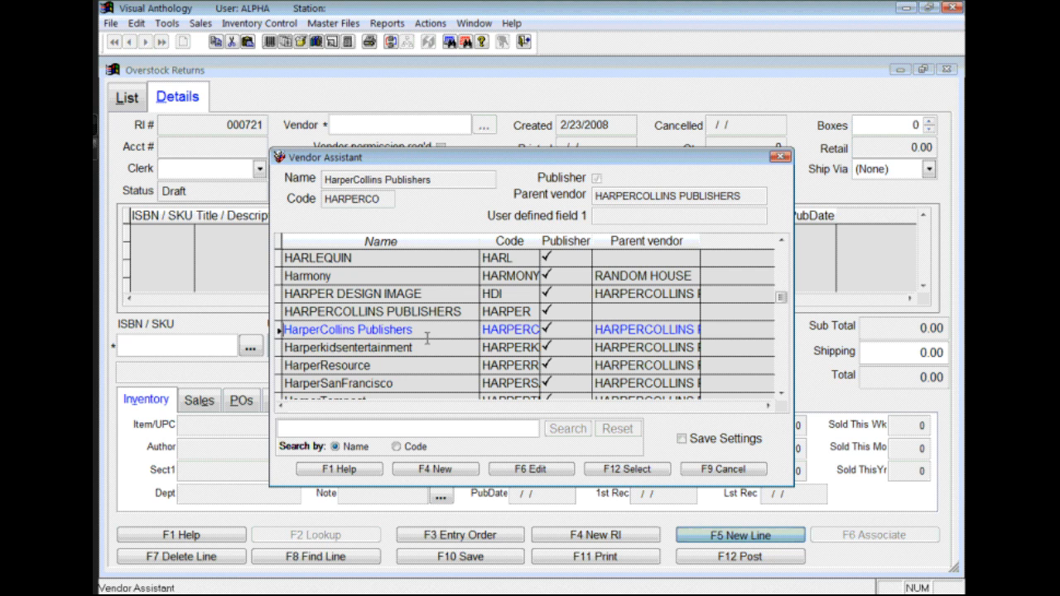
key("Return")
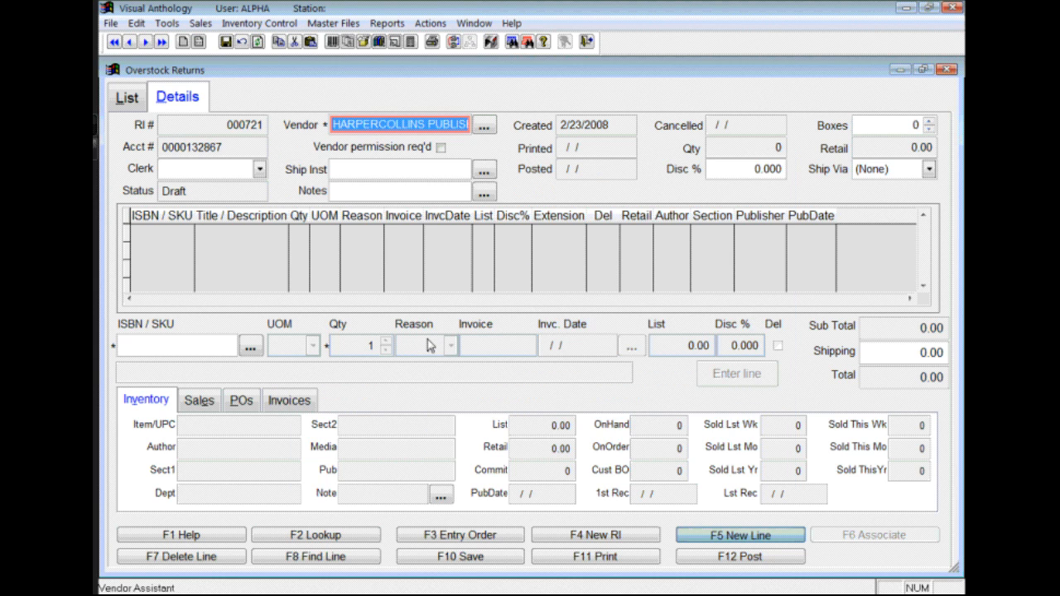
Enter "Fiction section walk" as the return's notes, skipping the vendor permission and shipping instruction fields.
key("Tab")
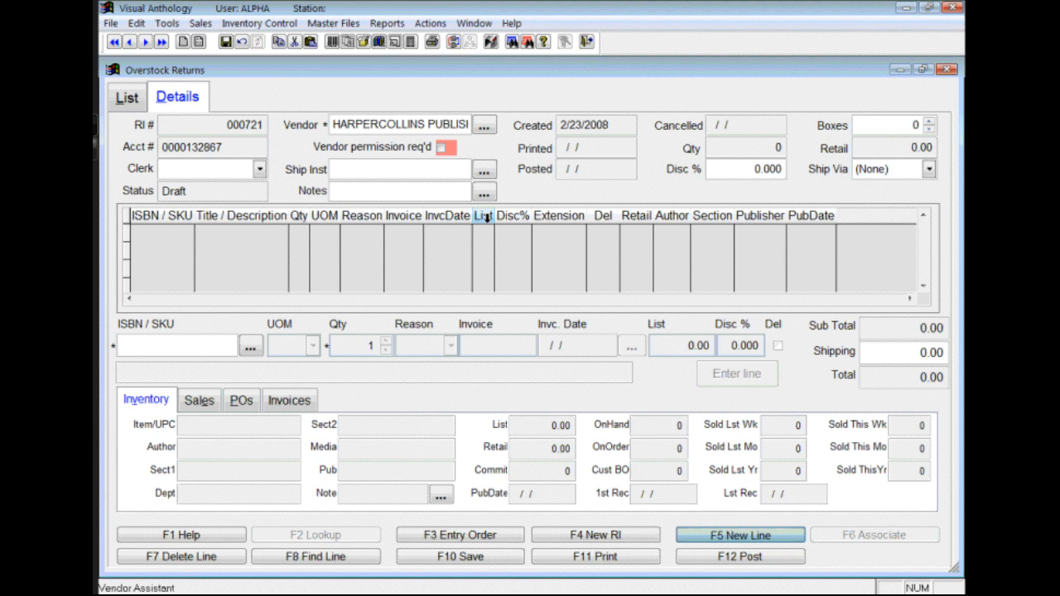
key("Tab")
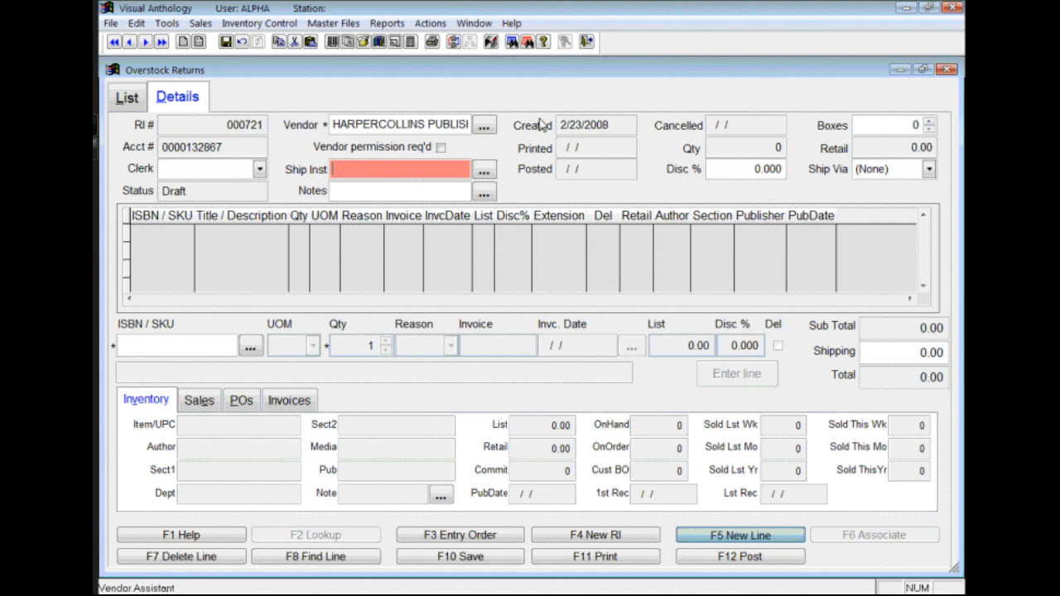
key("Tab")
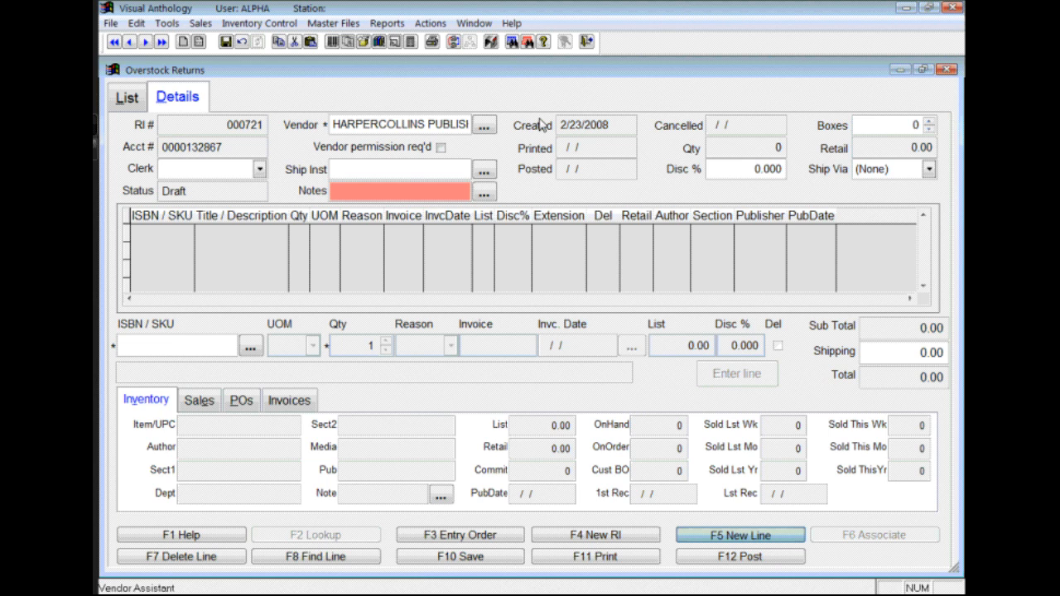
type("Fiction section walk")
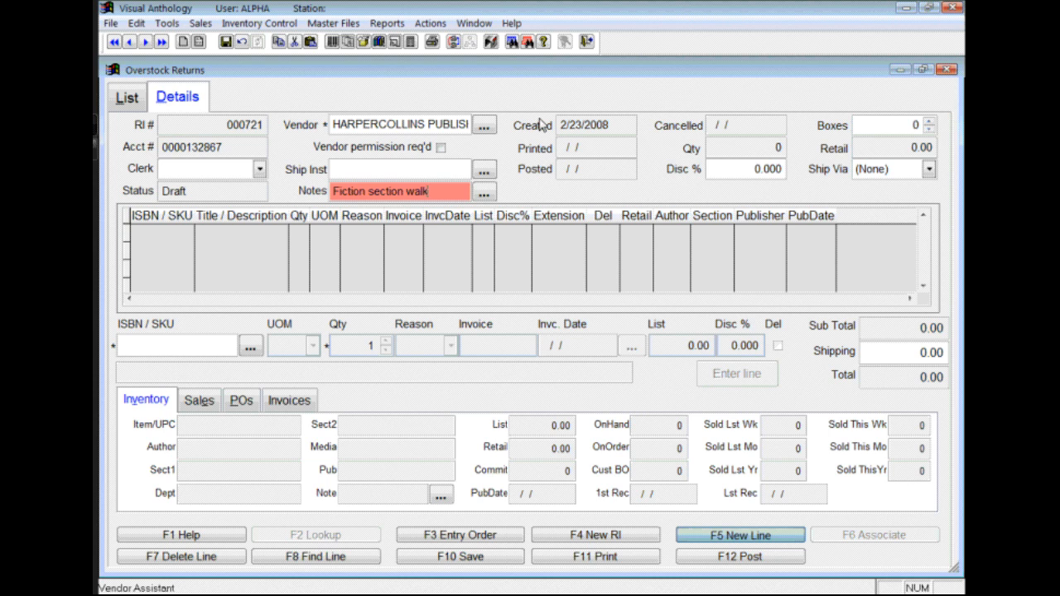
Set the return's header discount to 50% and flow it down to the line items.
key("Tab")
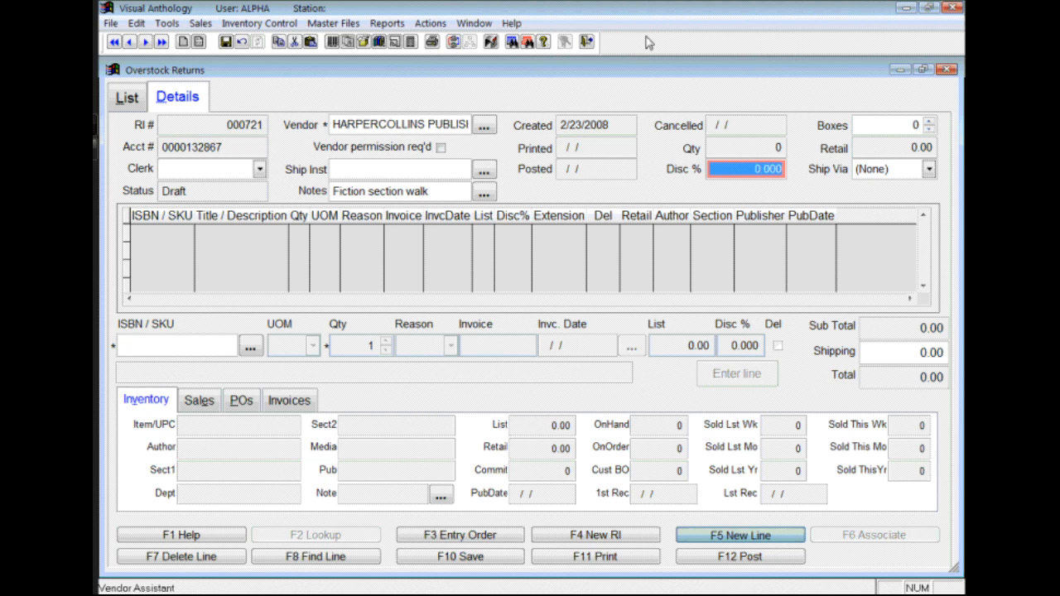
type("50")
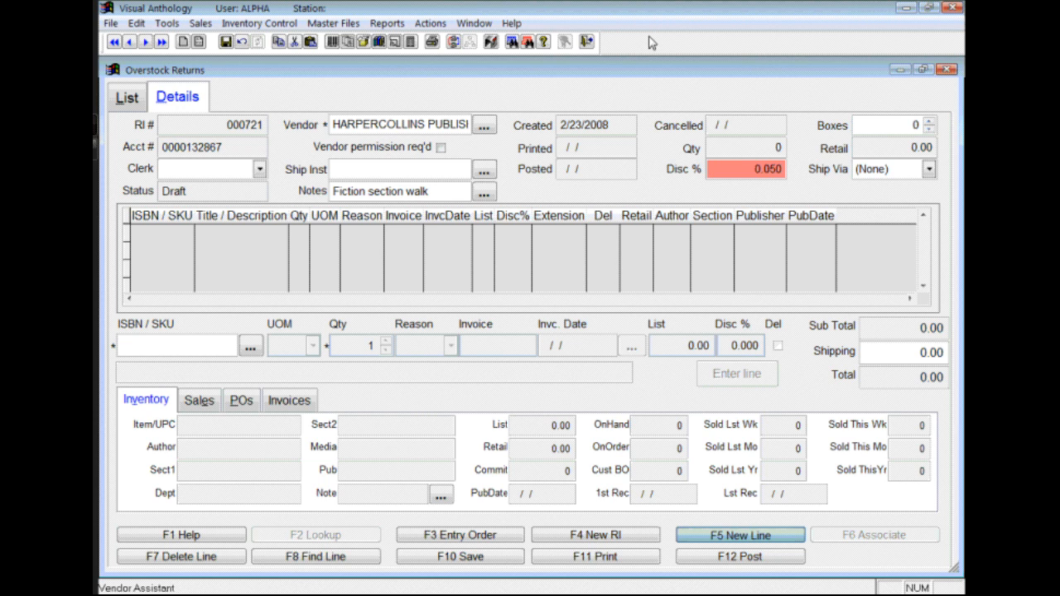
key("Tab")
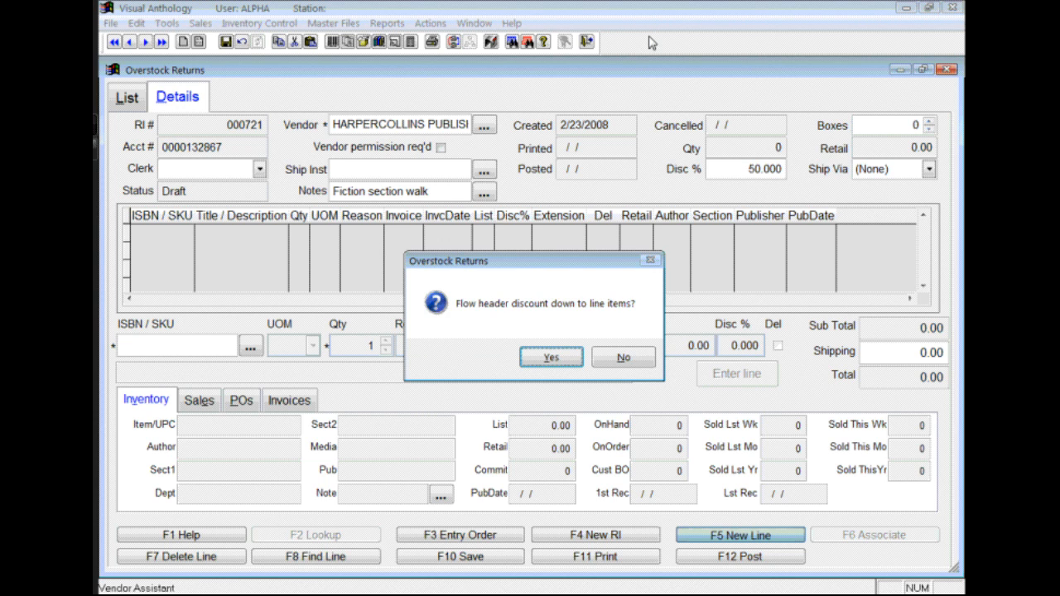
left_click(552, 359)
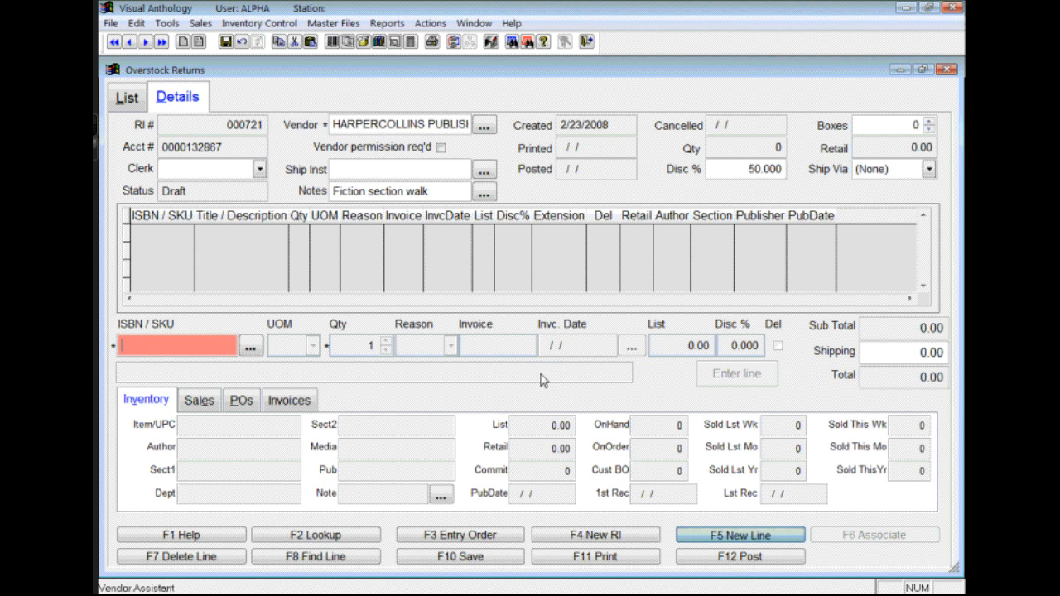
Set the return's shipping method to UPS-G.
left_click(929, 169)
scroll(933, 269, "down", 5)
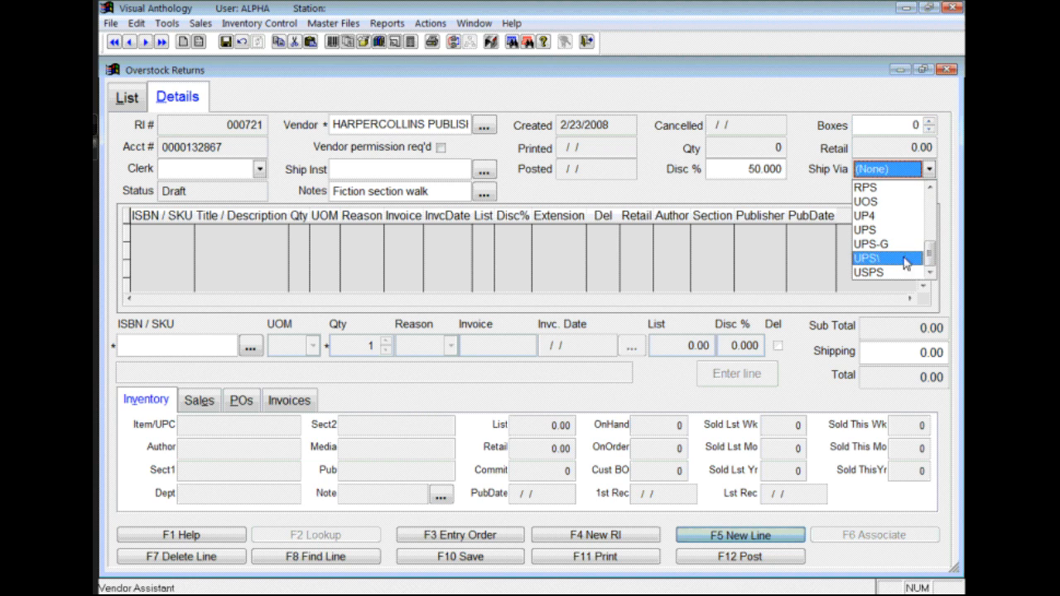
left_click(879, 245)
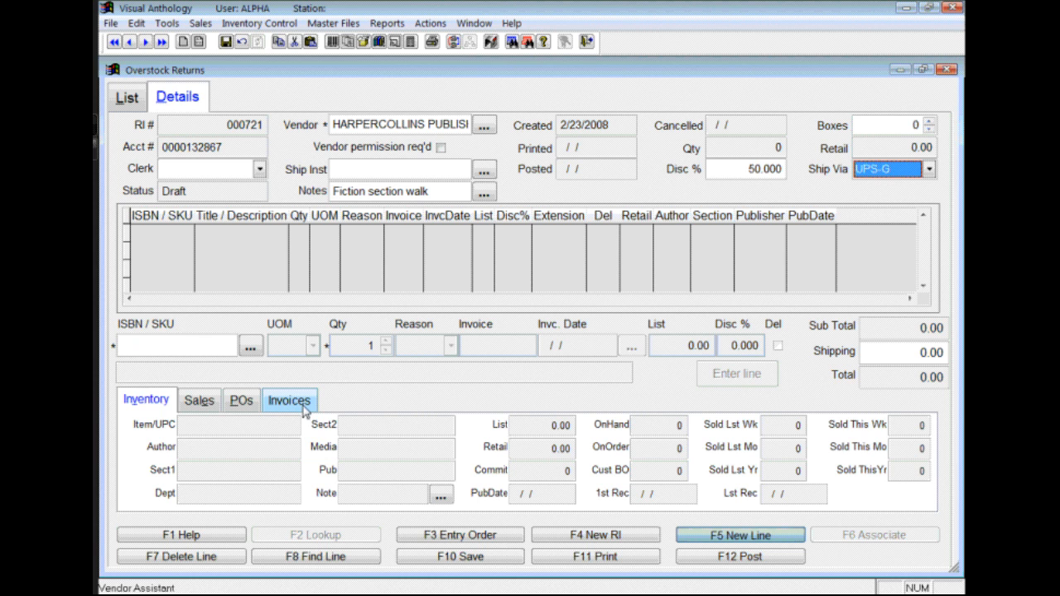
Look up and select the title "Water Like a Stone (Duncan Kincaid & Gemma James)" for the line item, with a quantity of 4.
left_click(250, 347)
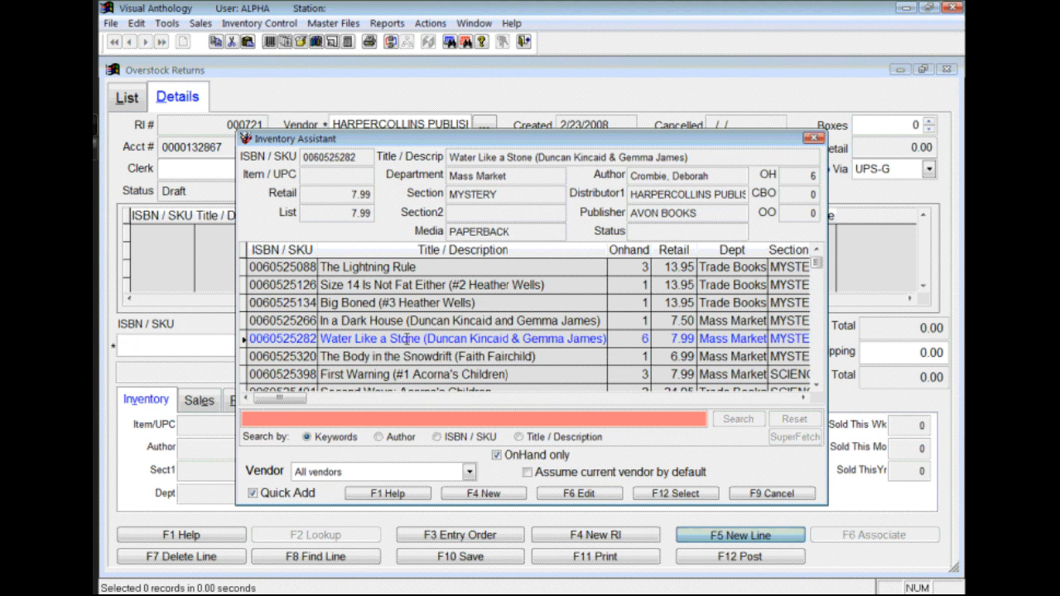
double_click(406, 338)
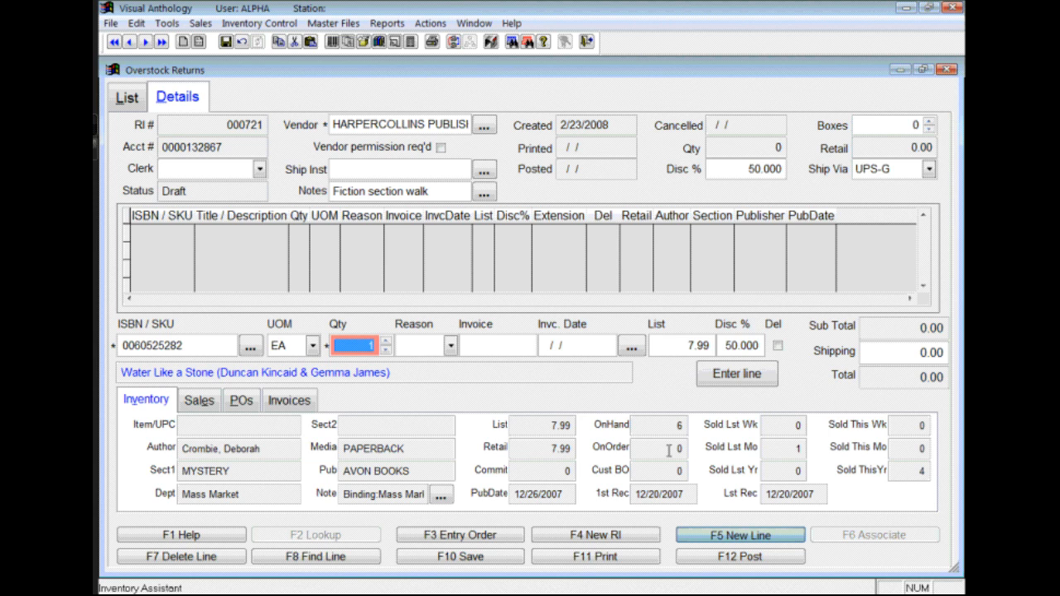
left_click(386, 341)
left_click(386, 341)
left_click(386, 341)
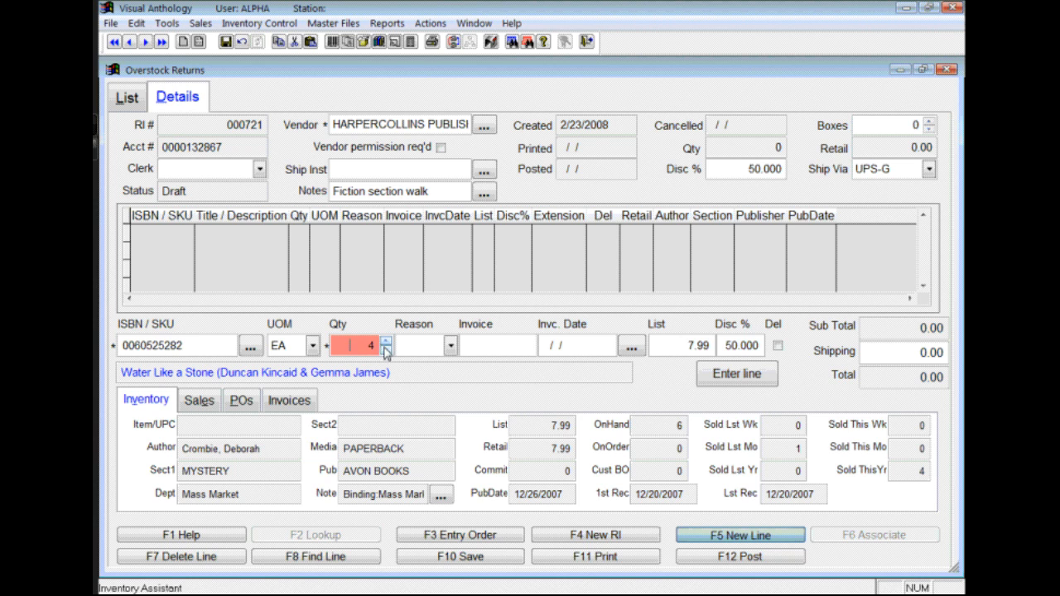
Set the line item's return reason to Overstock (OVR) and leave the reason field.
left_click(452, 348)
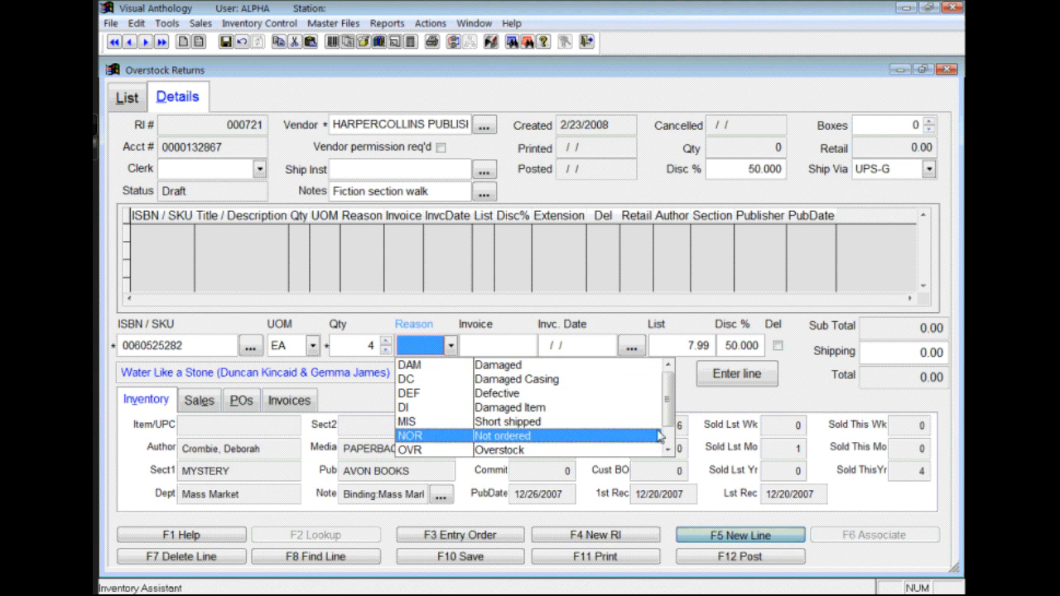
mouse_move(667, 409)
left_mouse_down()
mouse_move(667, 427)
mouse_move(667, 408)
left_mouse_up()
left_click(667, 448)
left_click(667, 448)
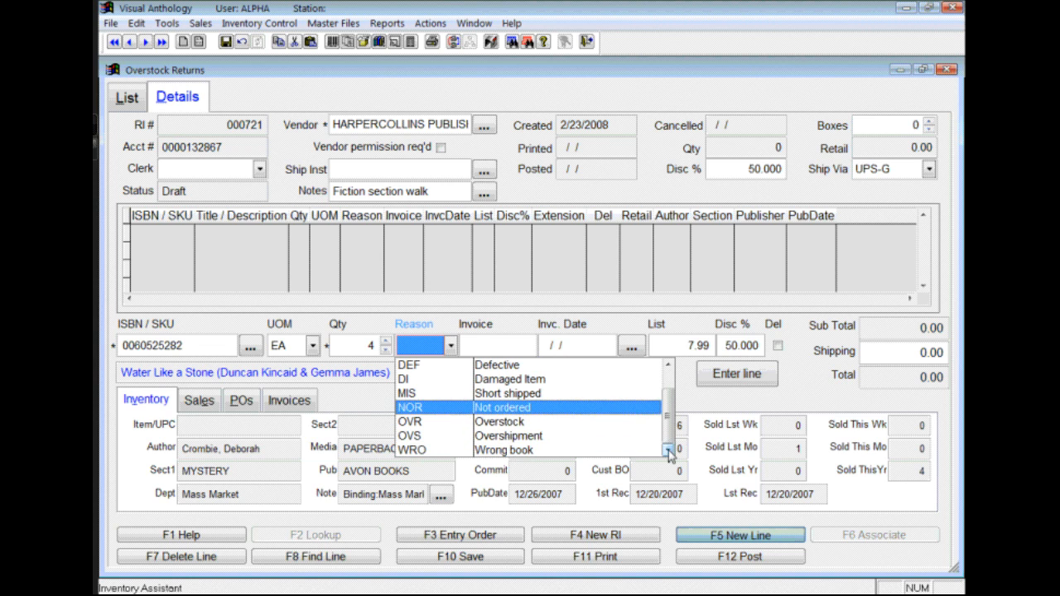
left_click(515, 421)
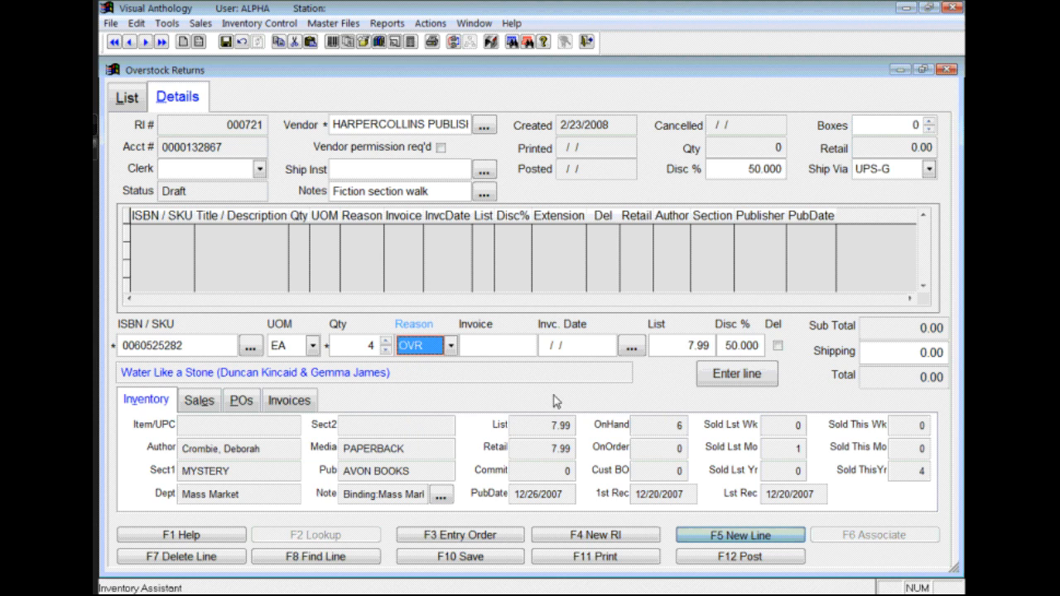
key("Tab")
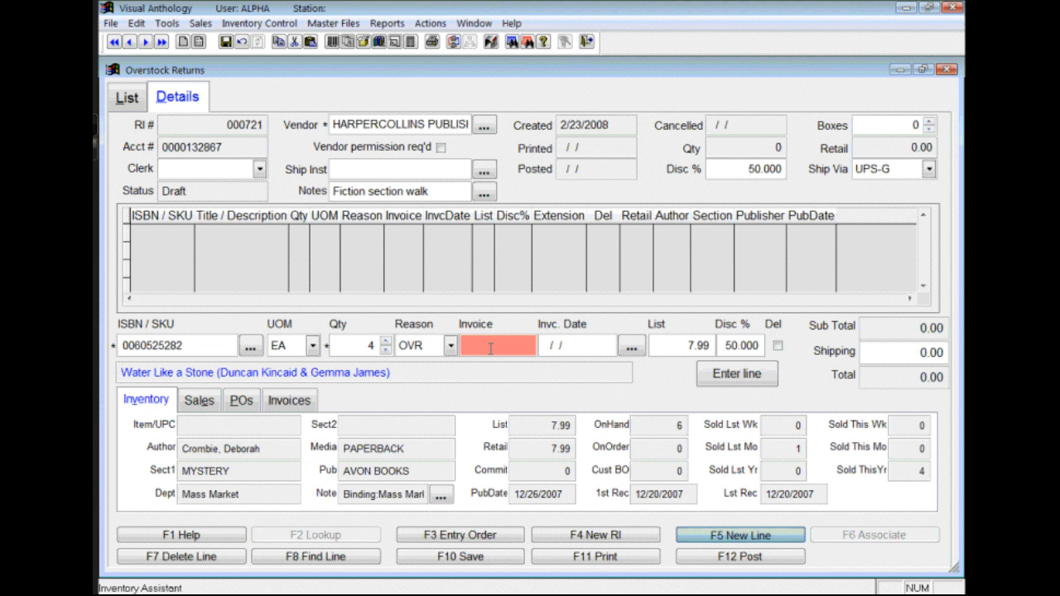
Associate the "Water Like a Stone" line with its 12/7/2007 HarperCollins invoice and enter the line on the return.
left_click(293, 403)
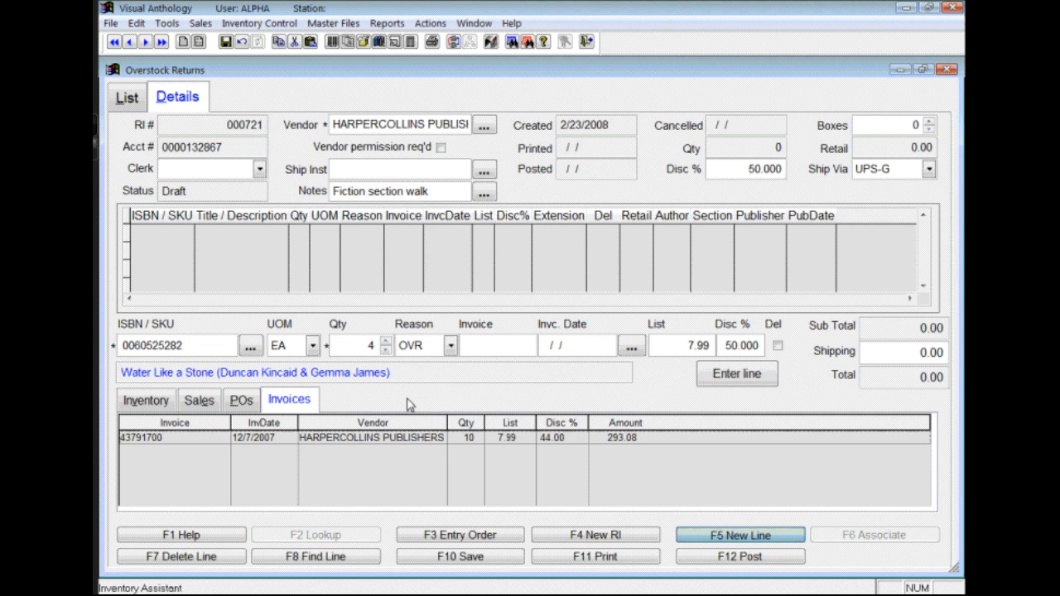
left_click(414, 445)
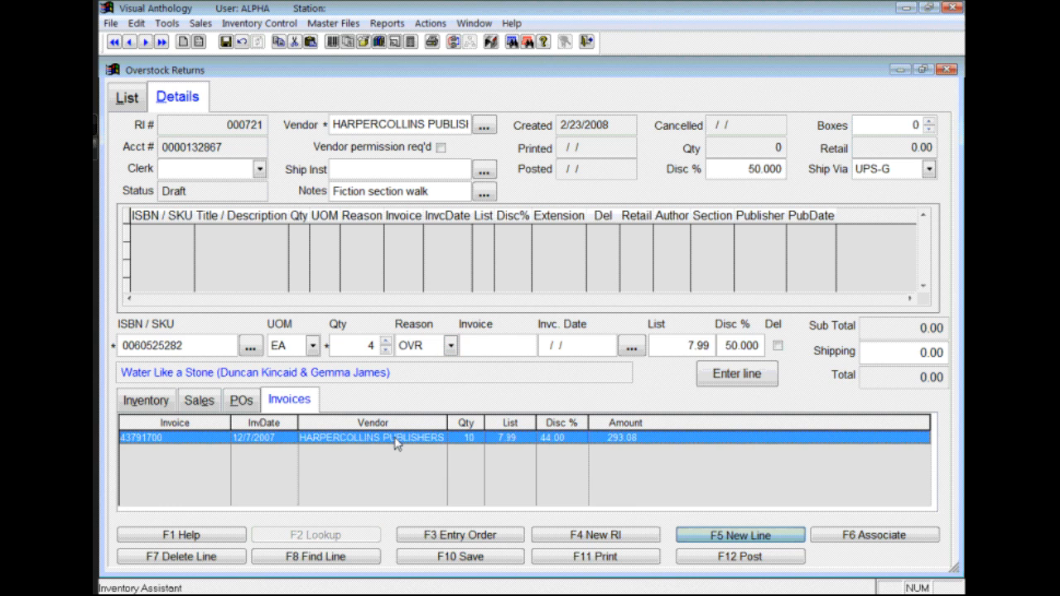
left_click(429, 23)
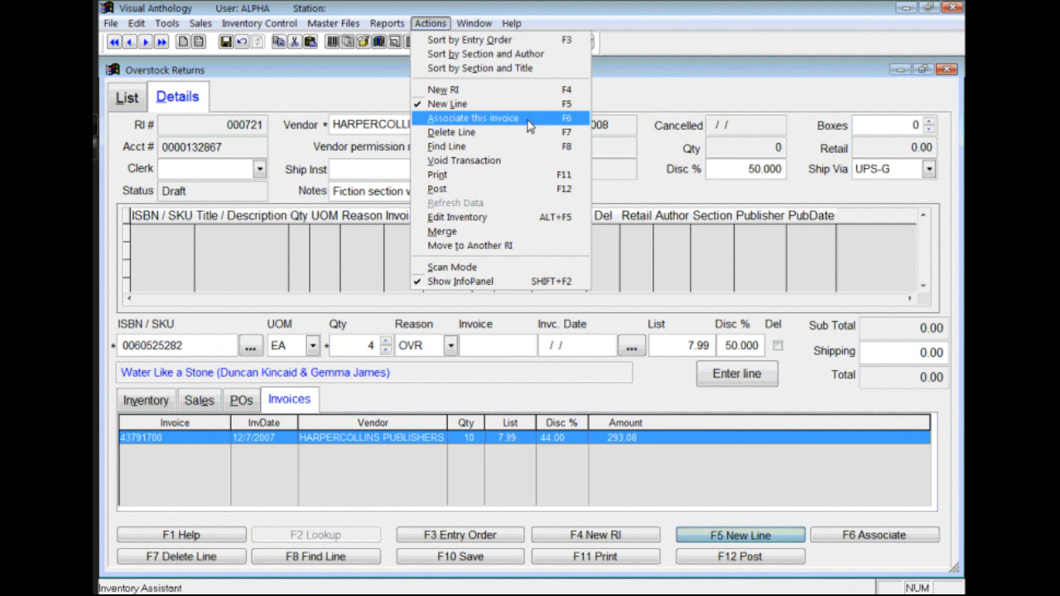
double_click(407, 437)
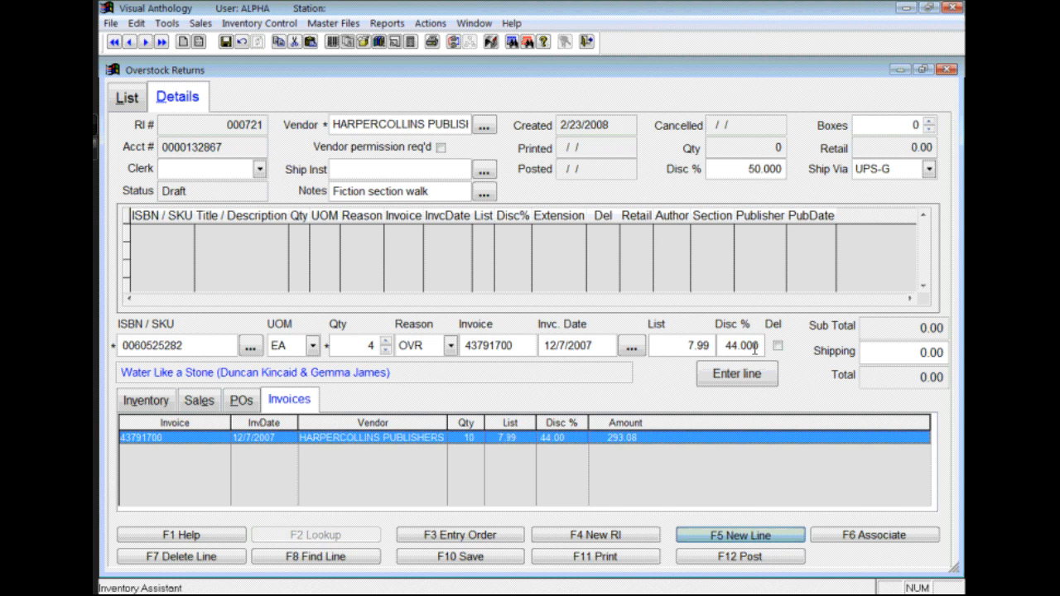
left_click(734, 379)
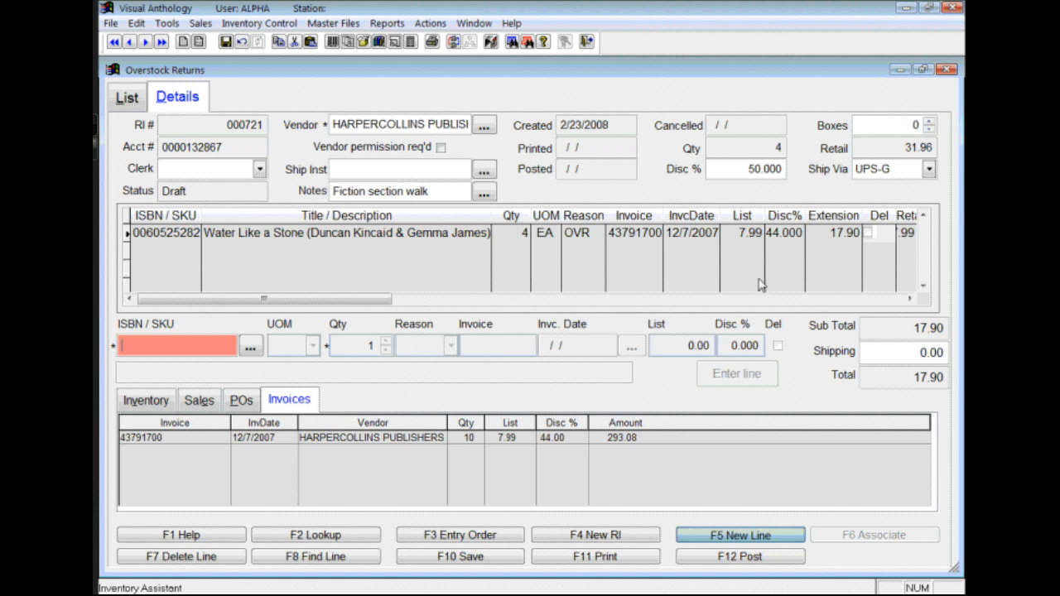
Narrow the Title / Description column of the line grid, check the entered line's remaining columns, and save the return.
left_click(478, 225)
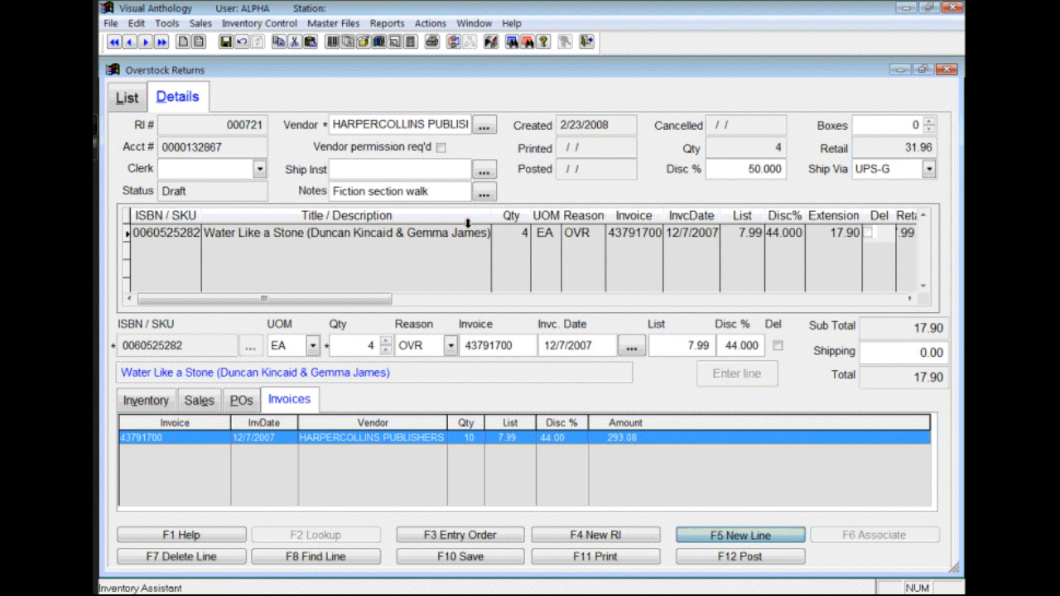
left_click_drag(467, 224, 414, 222)
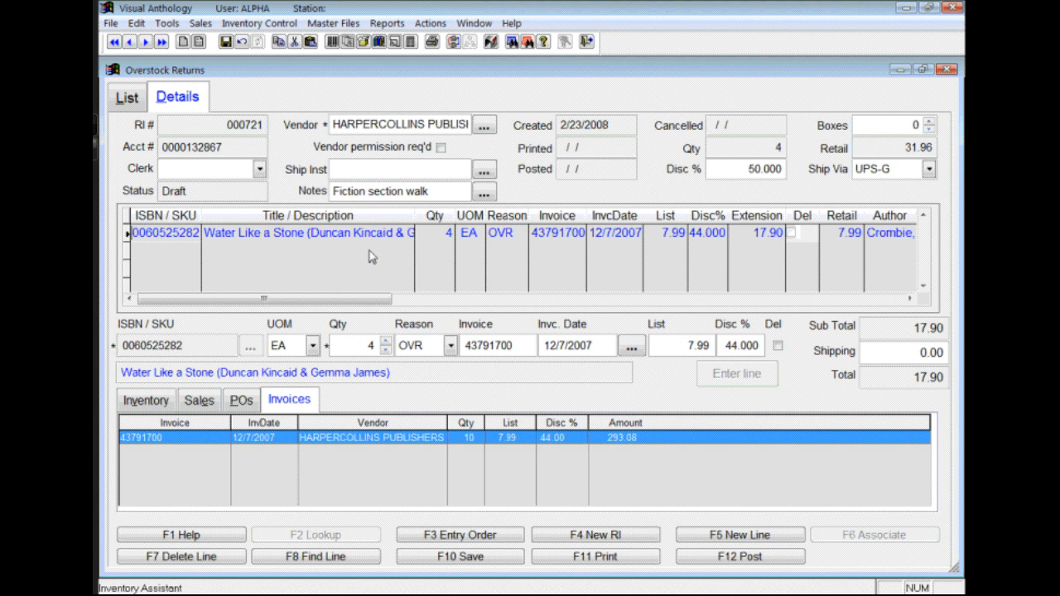
left_click_drag(414, 215, 371, 216)
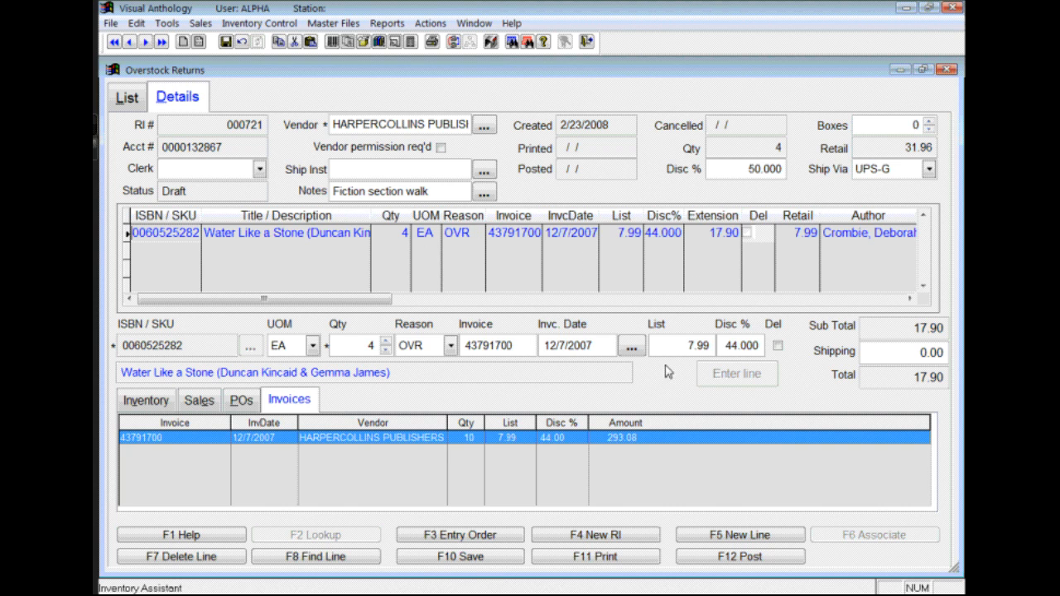
left_click(908, 299)
left_click(908, 299)
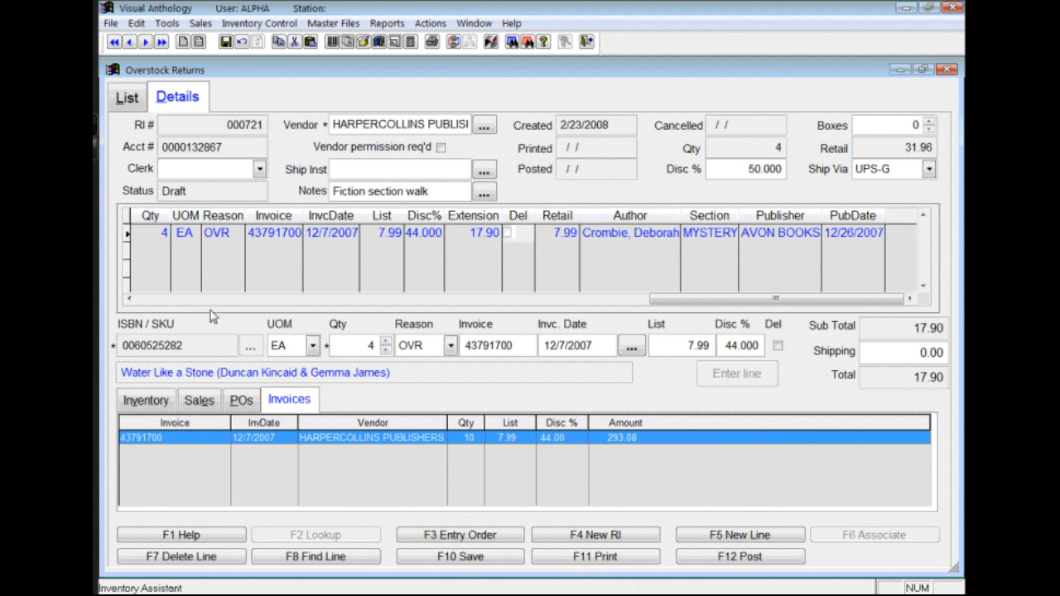
left_click(128, 299)
left_click(128, 299)
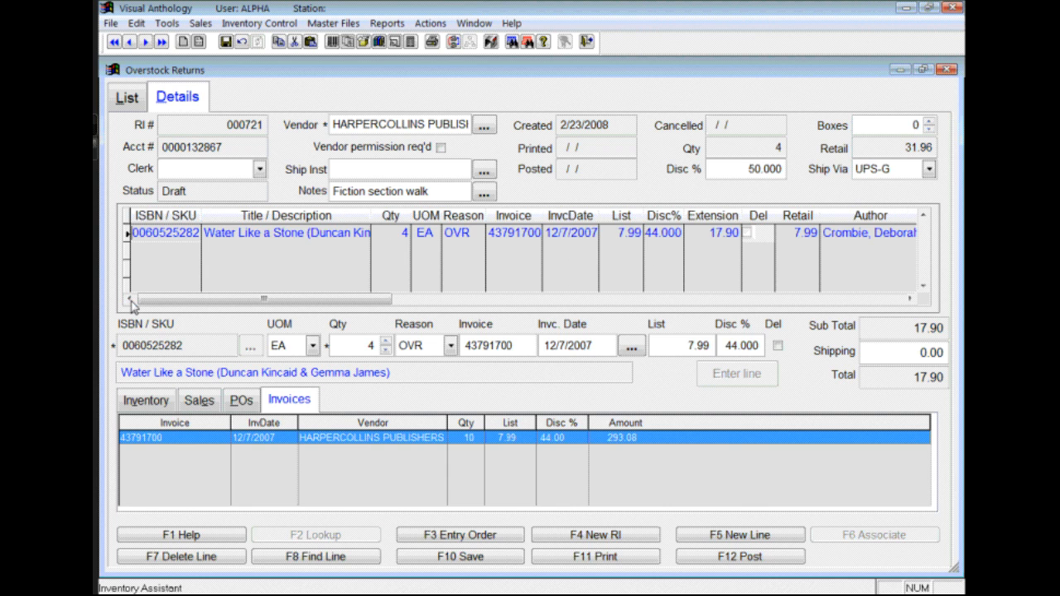
left_click(456, 558)
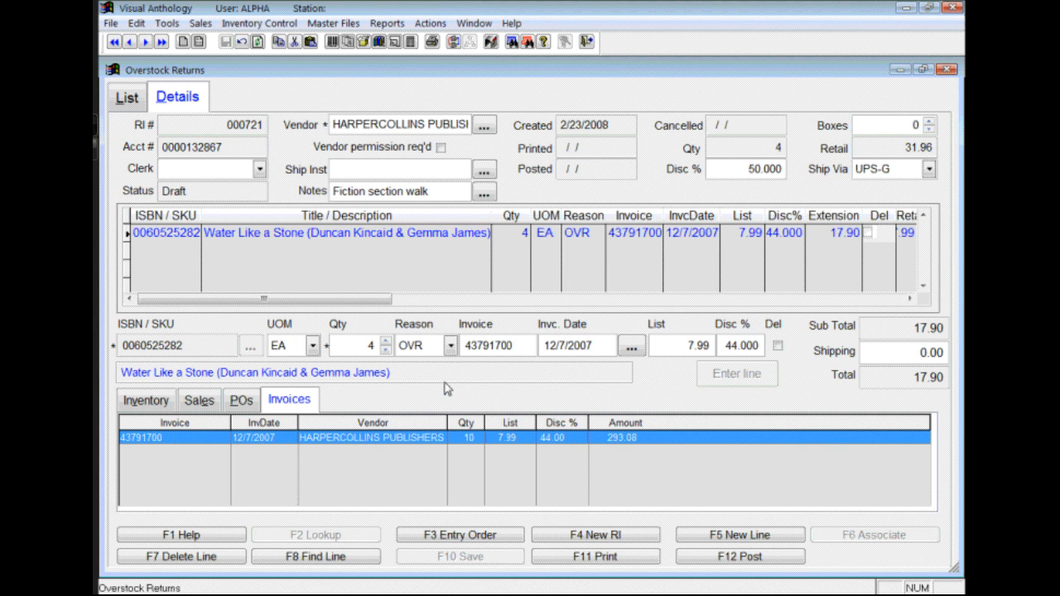
Start a new line for the title "Mister B. Gone" from the inventory lookup and review its inventory details and invoices.
left_click(744, 536)
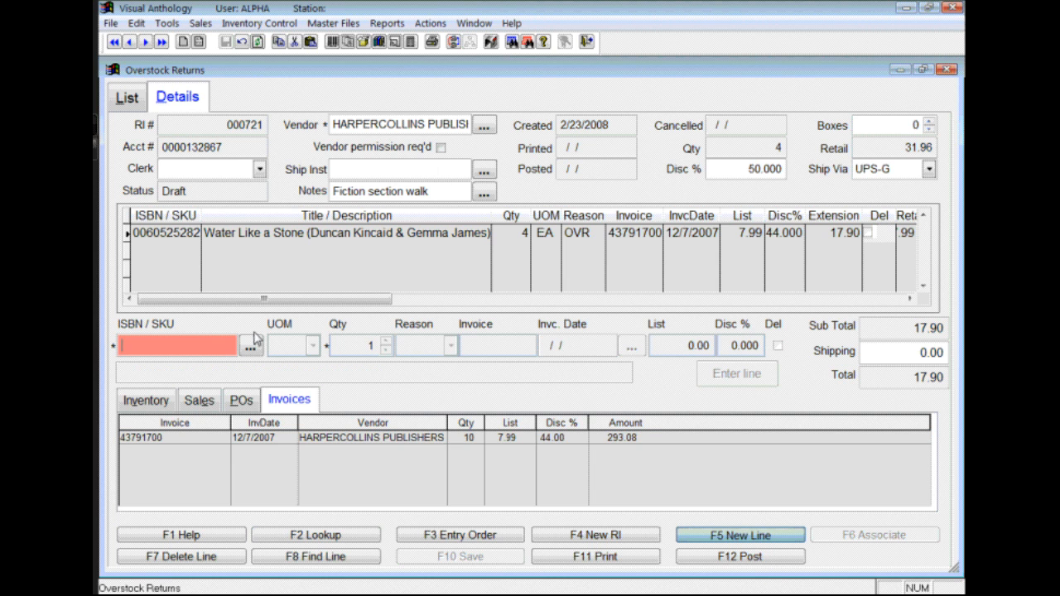
left_click(250, 346)
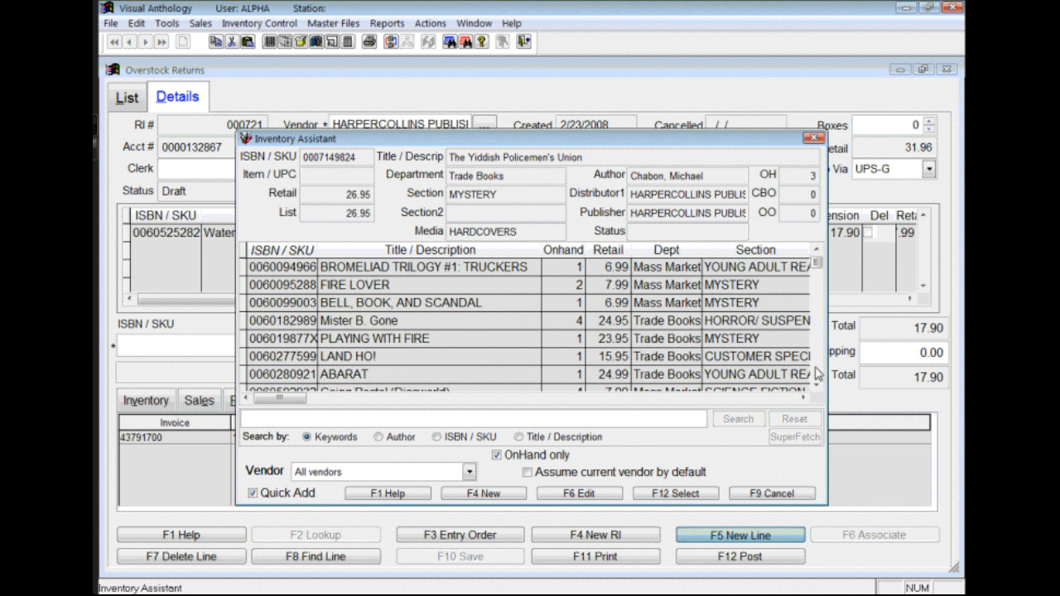
double_click(417, 319)
left_click(147, 401)
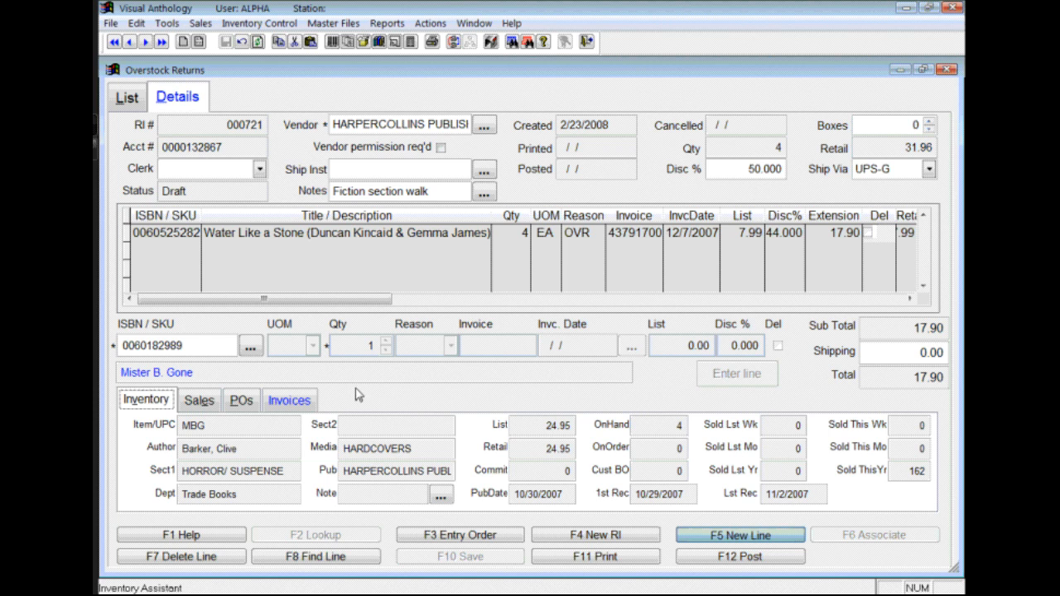
left_click(297, 403)
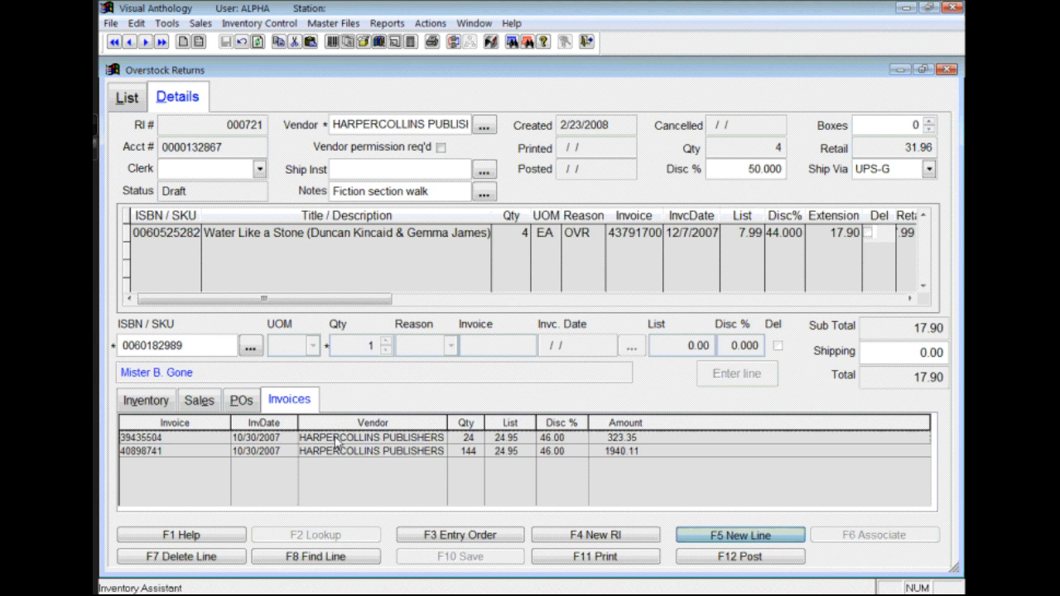
Accept "Mister B. Gone" as the line's title and set its return quantity to 2.
left_click(215, 342)
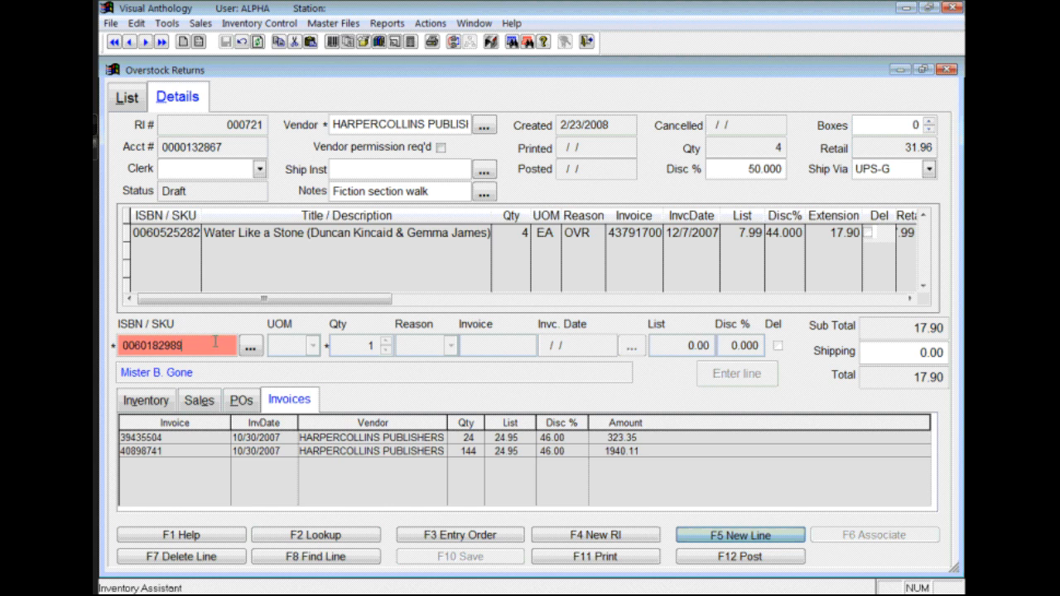
key("Return")
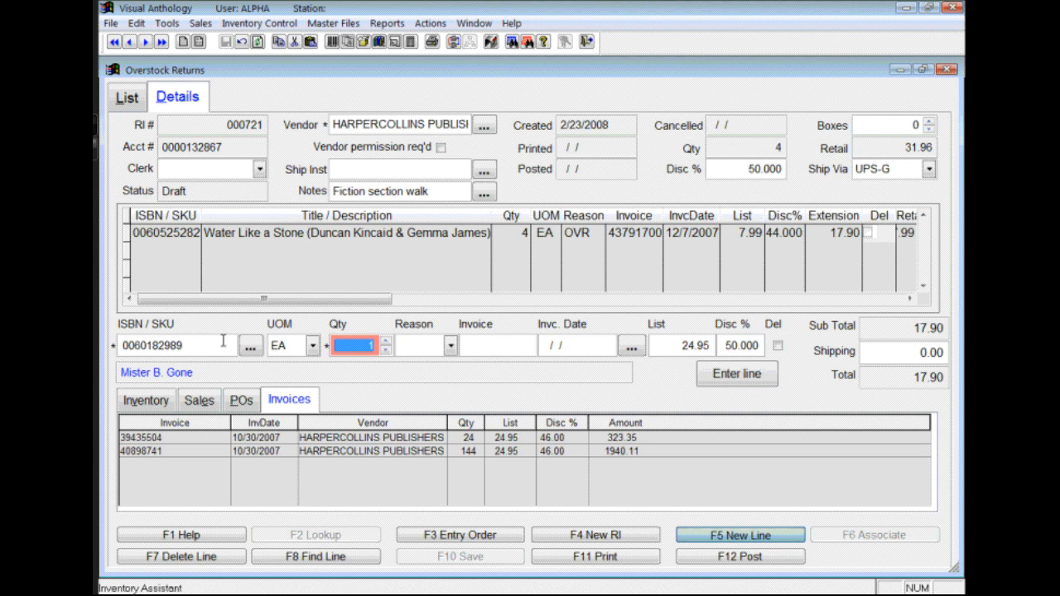
type("2")
key("Return")
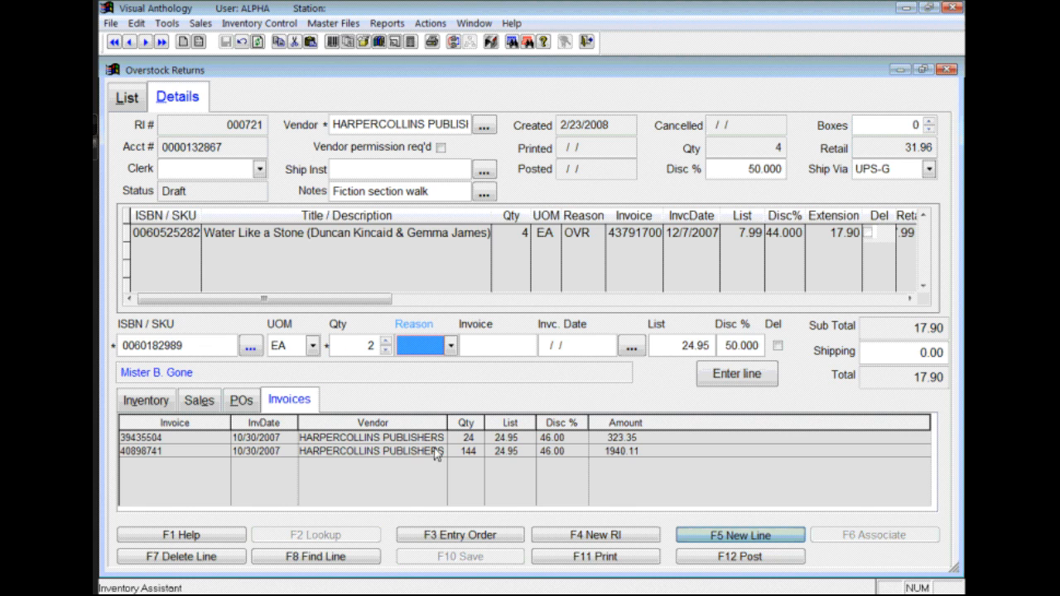
Give the "Mister B. Gone" line the reason Damaged Item (DI) and enter it with the 10/30/2007 invoice for 24 copies.
left_click(450, 346)
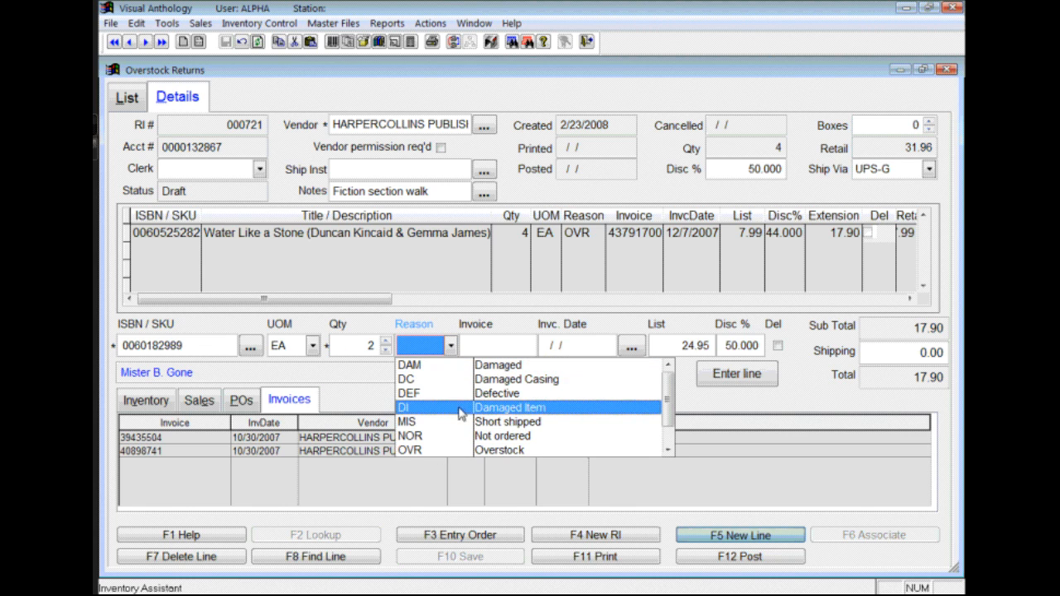
left_click(457, 408)
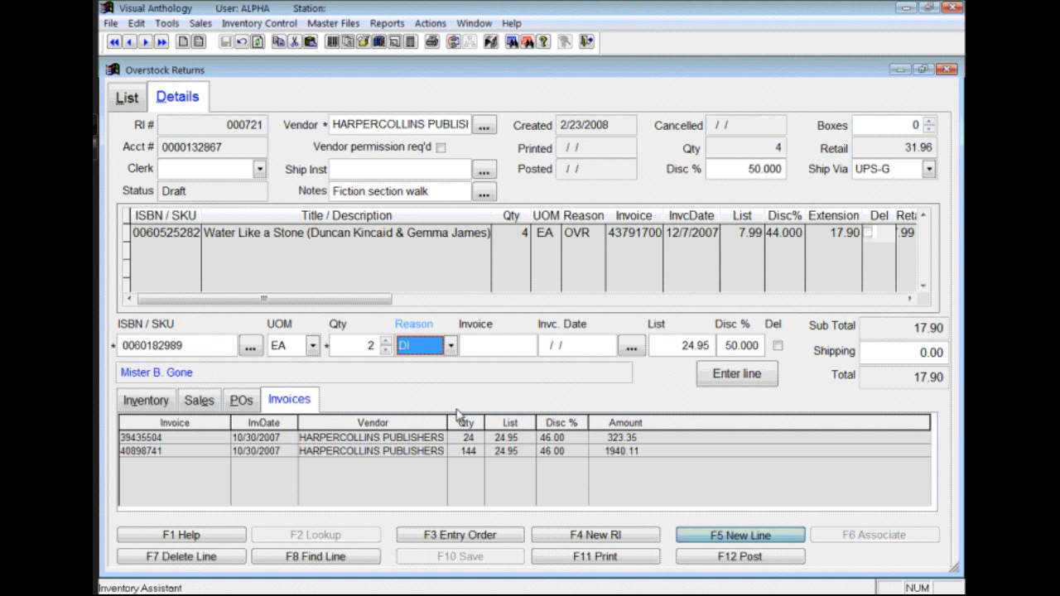
left_click(384, 439)
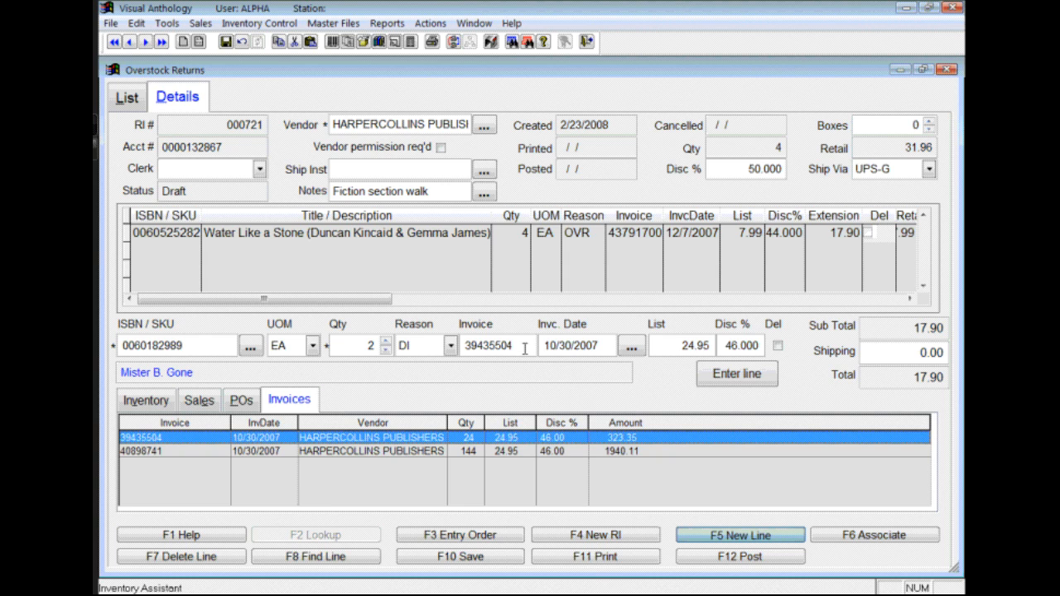
left_click(737, 373)
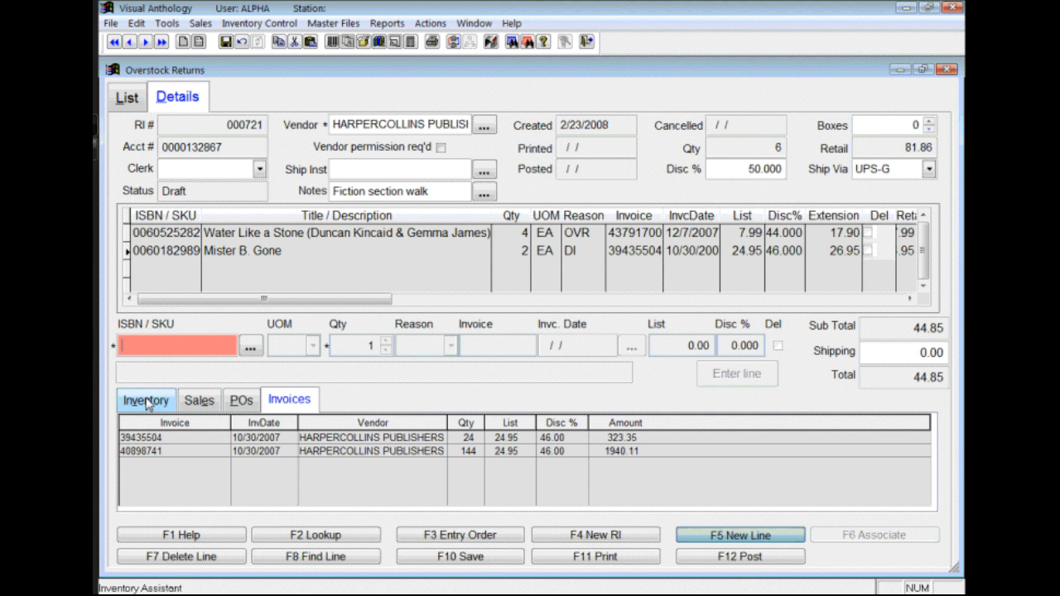
Select the title "Sweet Revenge (Goldy Schulz)" from the inventory lookup for the next line and view its inventory details.
left_click(250, 346)
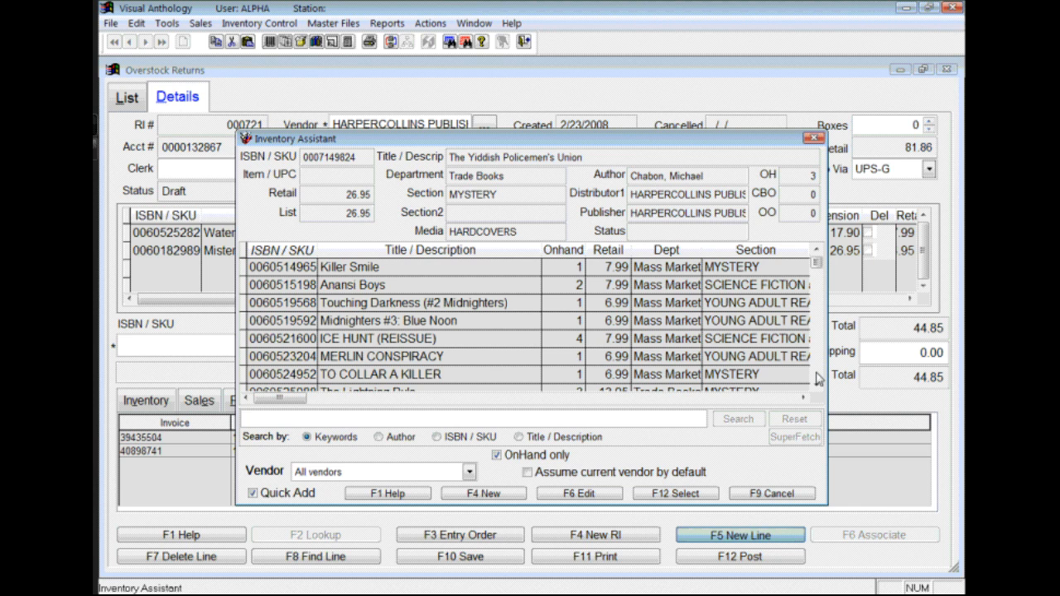
key("F12")
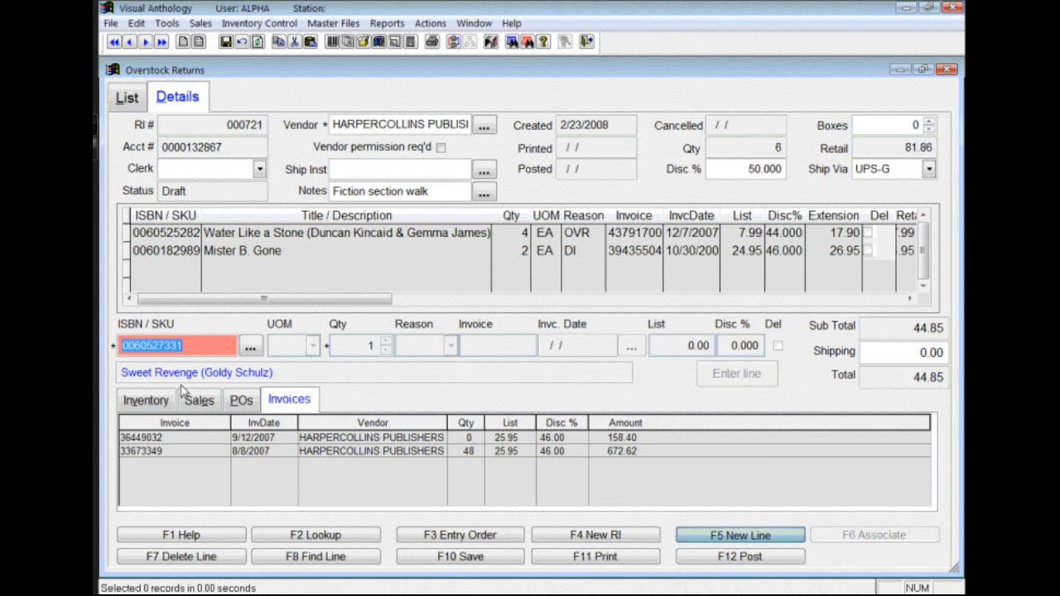
left_click(145, 400)
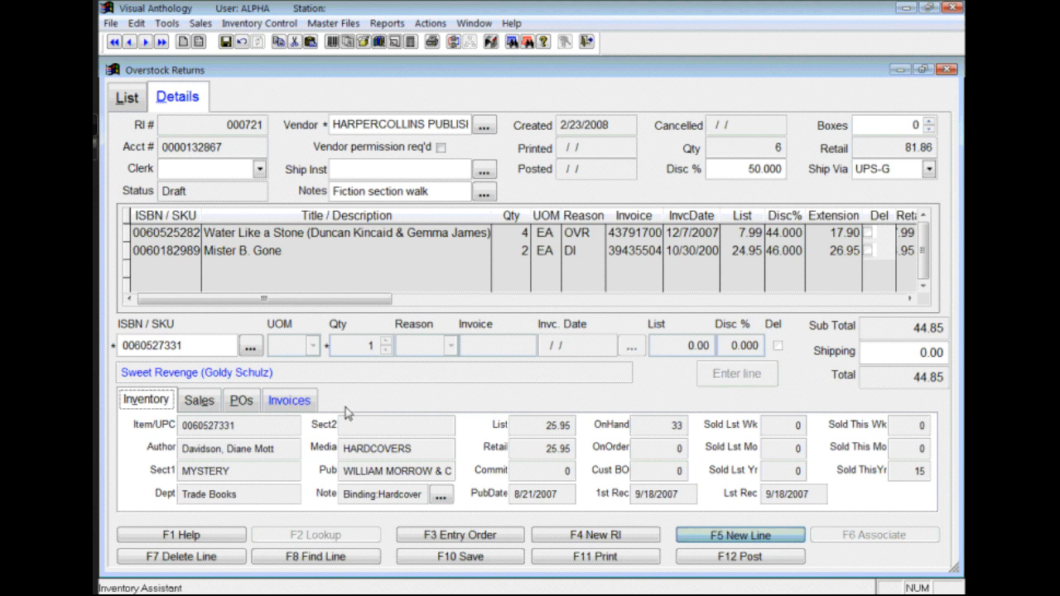
Set the "Sweet Revenge" line's quantity to 33 and its return reason to Overstock (OVR).
left_click(192, 345)
key("Tab")
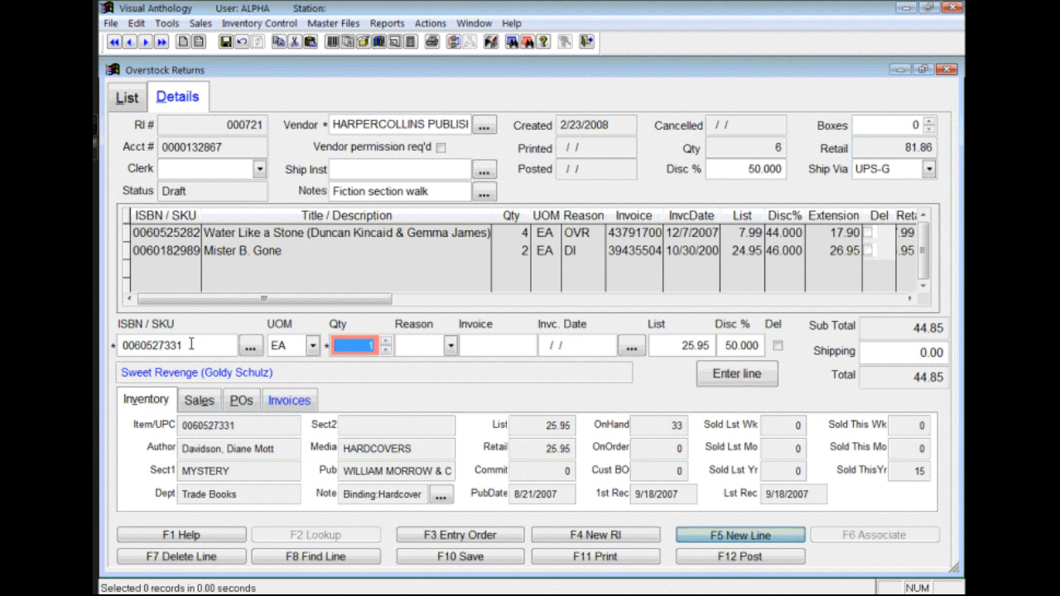
type("333")
key("BackSpace")
key("Tab")
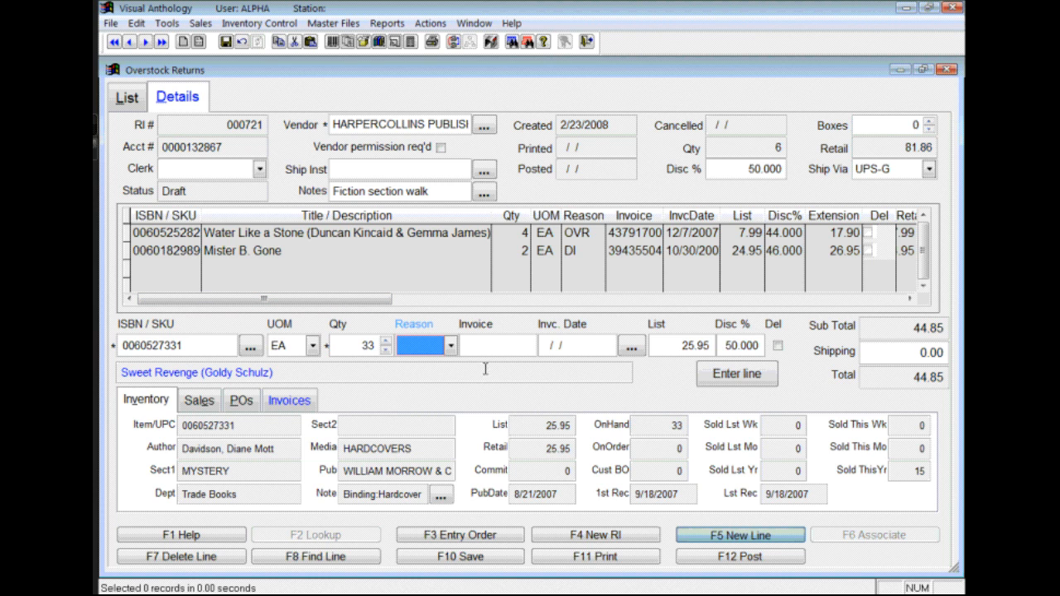
left_click(450, 345)
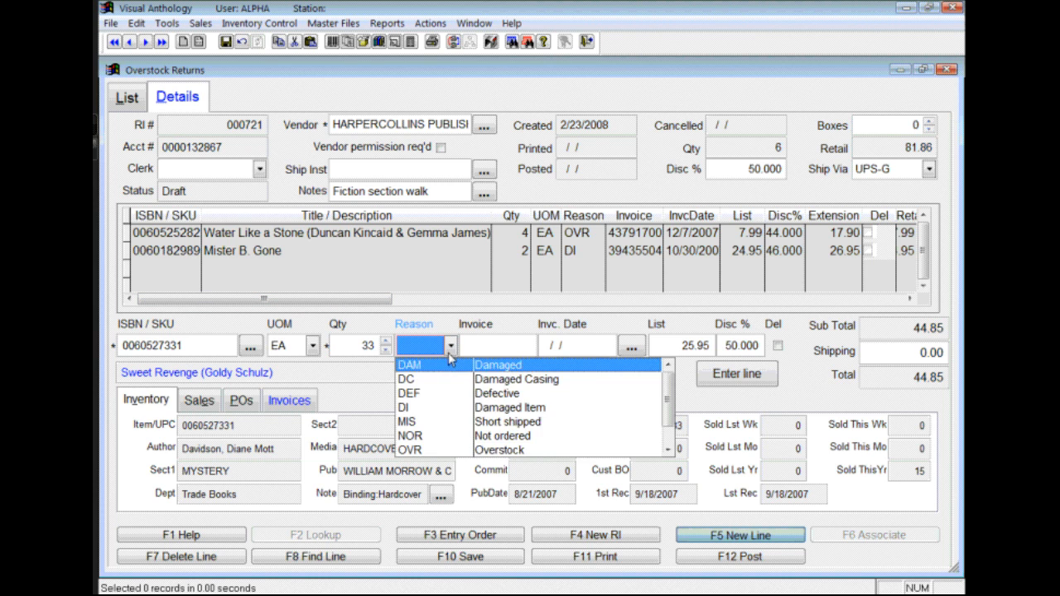
left_click(613, 449)
Associate the "Sweet Revenge" line with its 8/8/2007 invoice and enter the line with the Del option enabled.
left_click(300, 399)
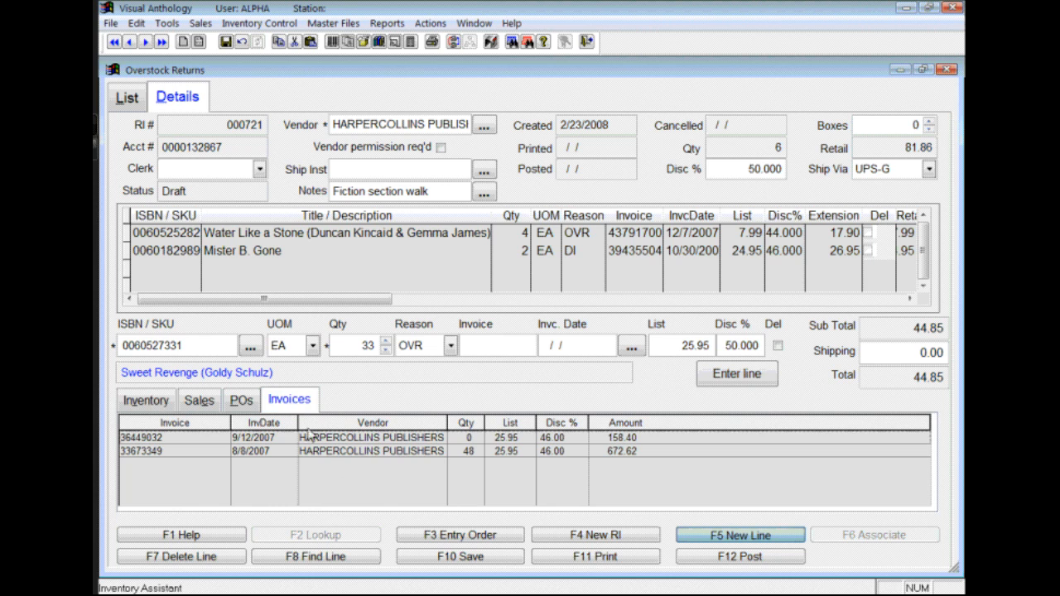
left_click(354, 452)
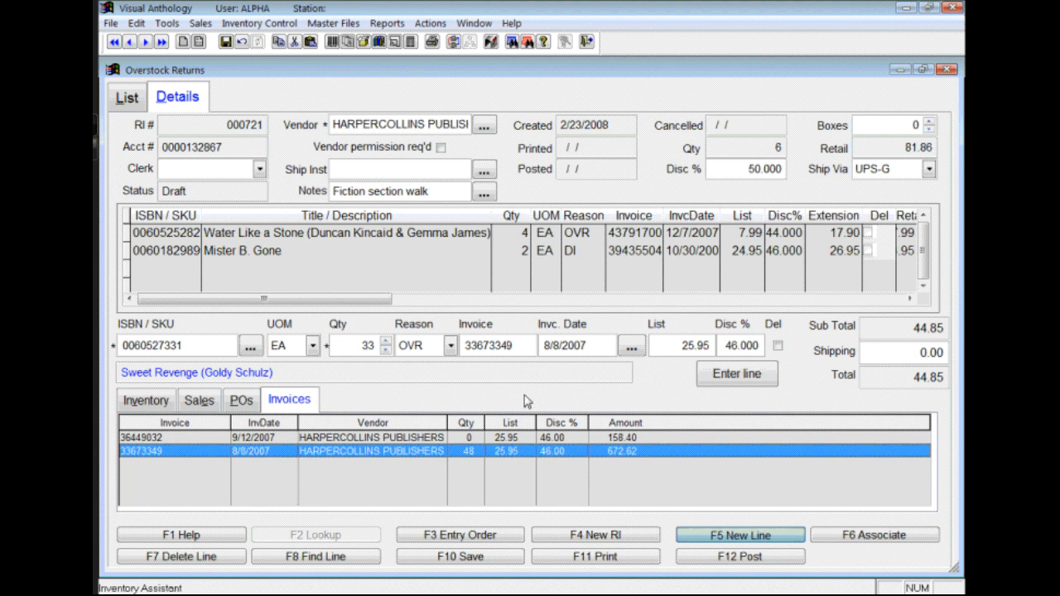
left_click(777, 346)
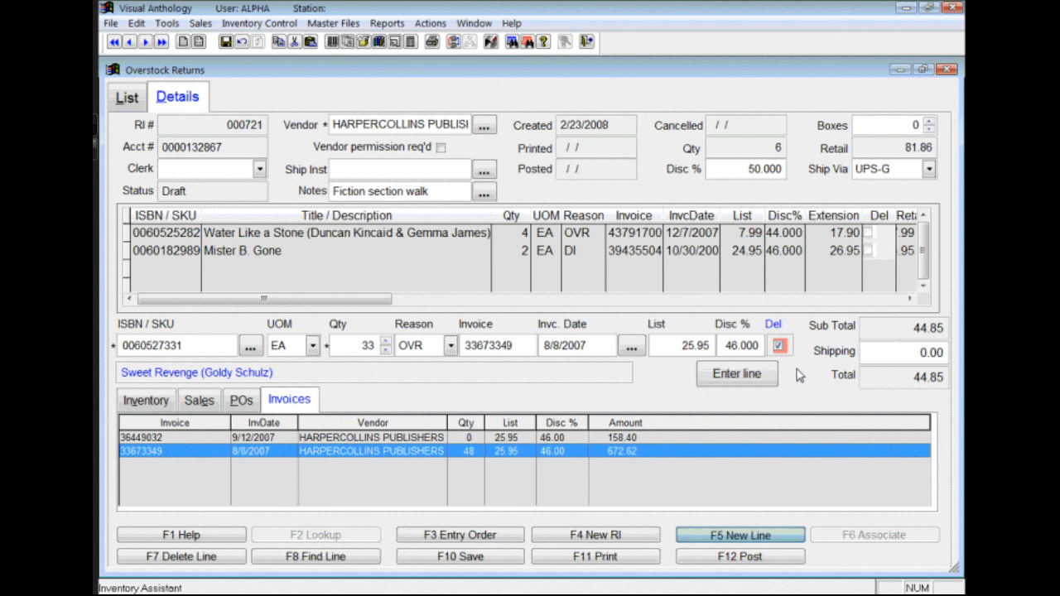
left_click(739, 375)
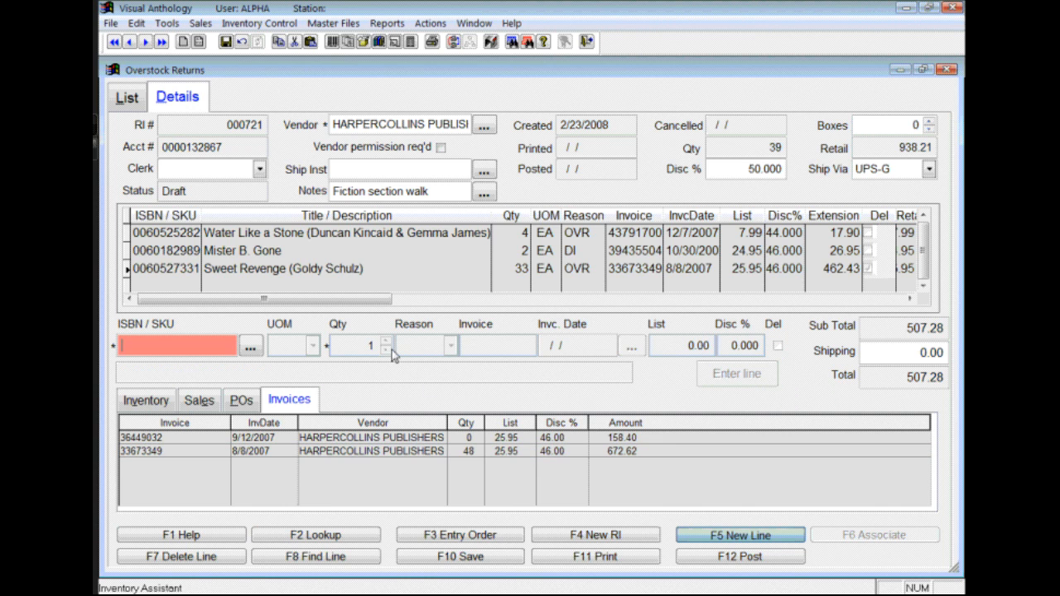
Select the "Sweet Revenge" line in the line grid and save the return.
left_click(239, 234)
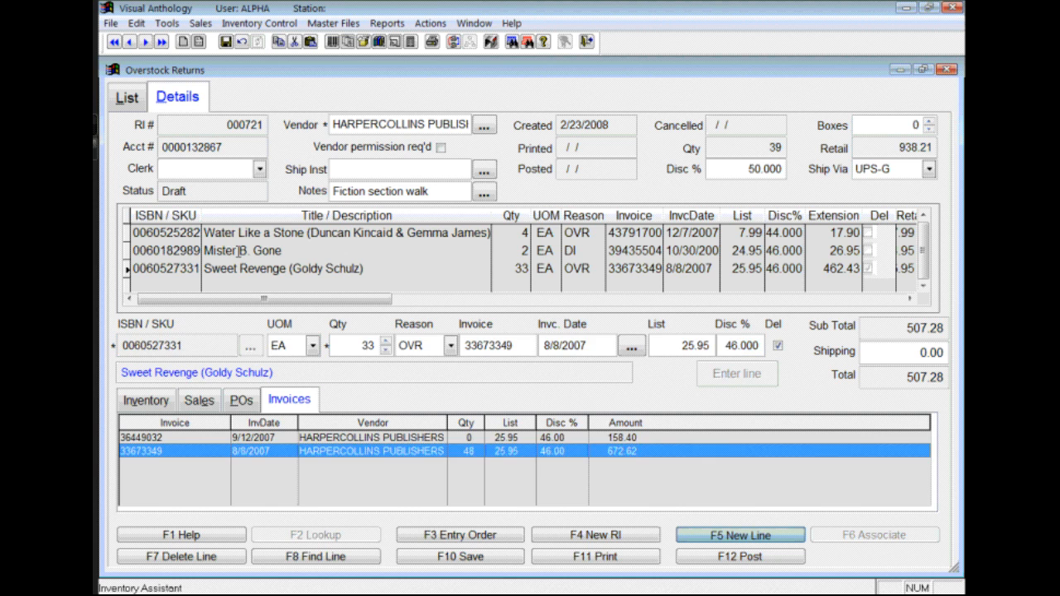
left_click(245, 268)
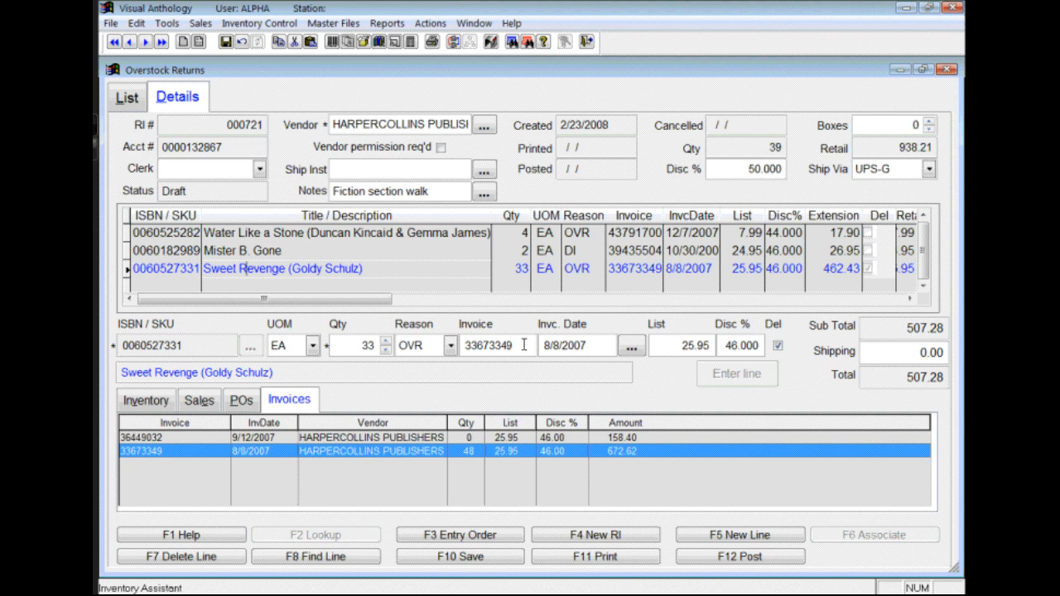
left_click(461, 558)
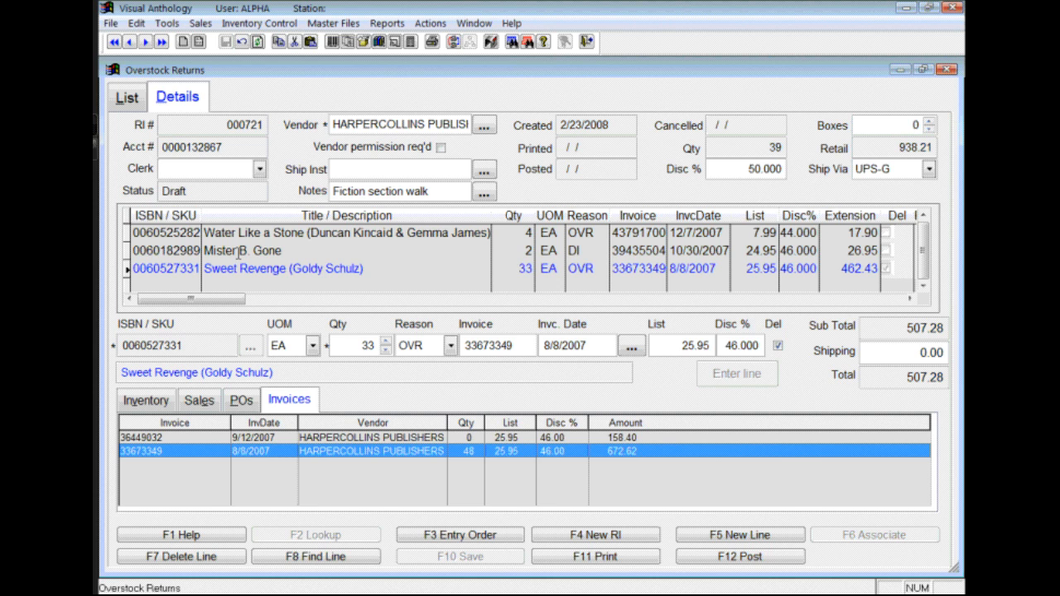
Preview the Return PickList report for the HarperCollins return on screen, and close the preview and print options.
left_click(597, 558)
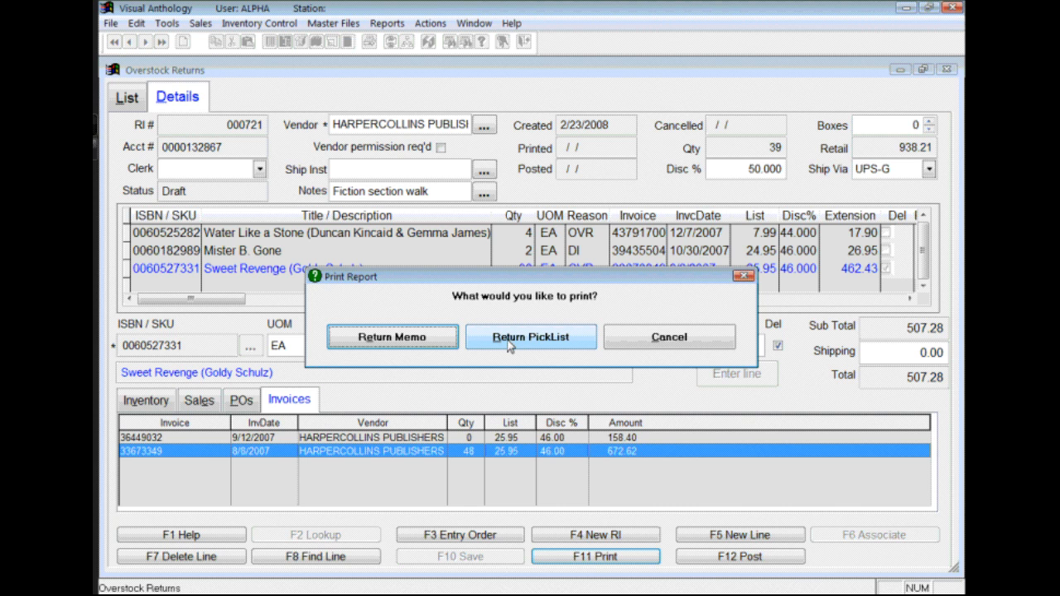
left_click(509, 345)
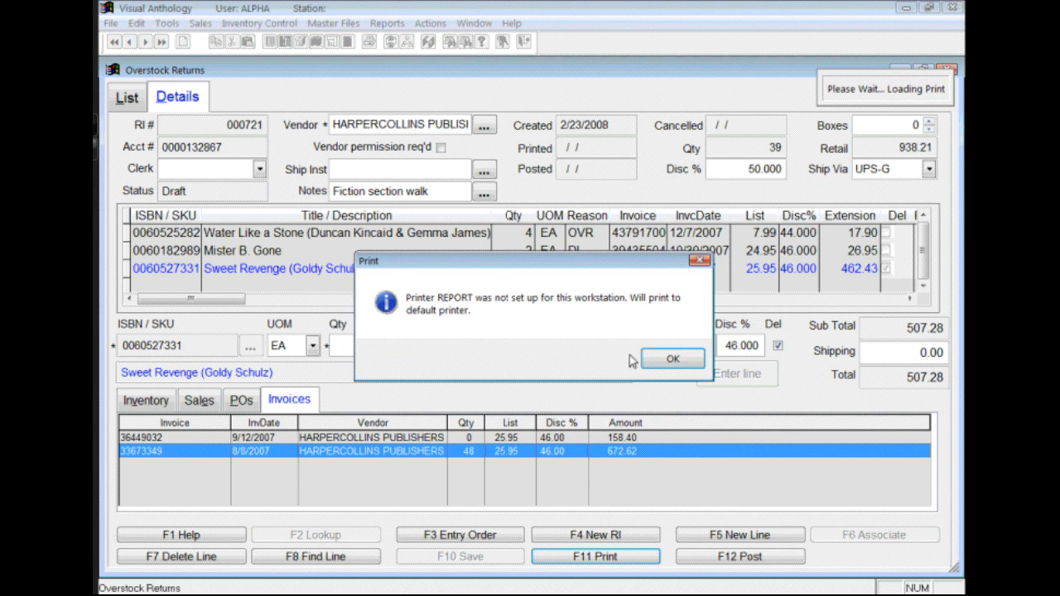
left_click(669, 359)
left_click(404, 286)
left_click(679, 291)
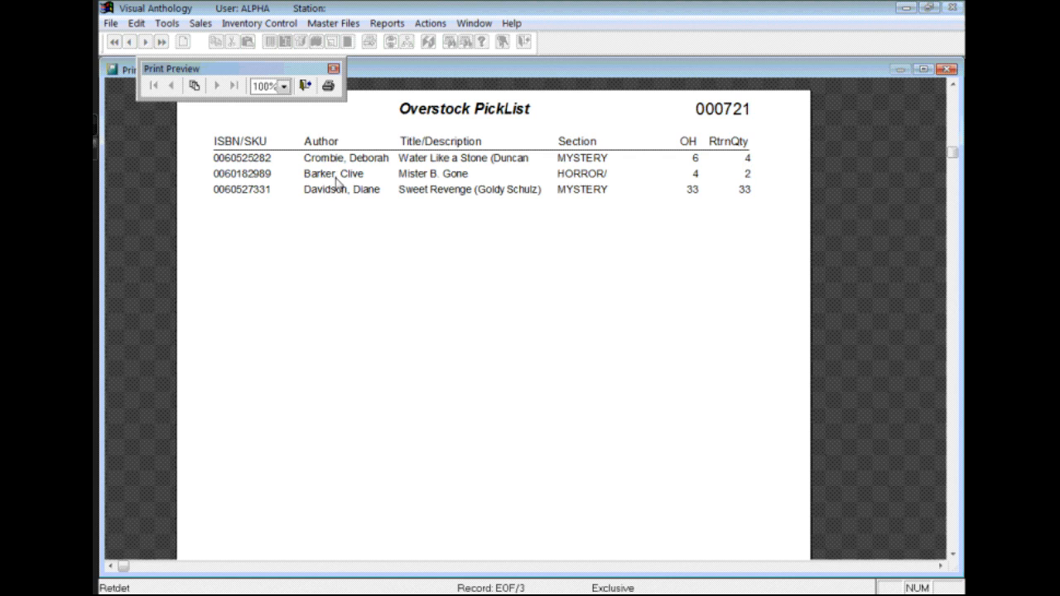
left_click(304, 86)
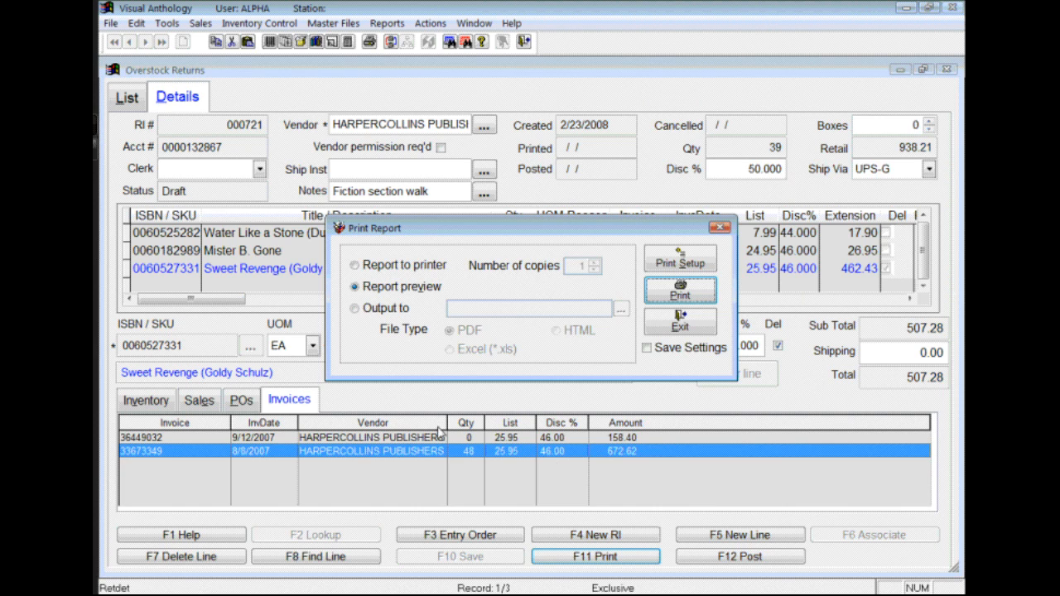
left_click(681, 324)
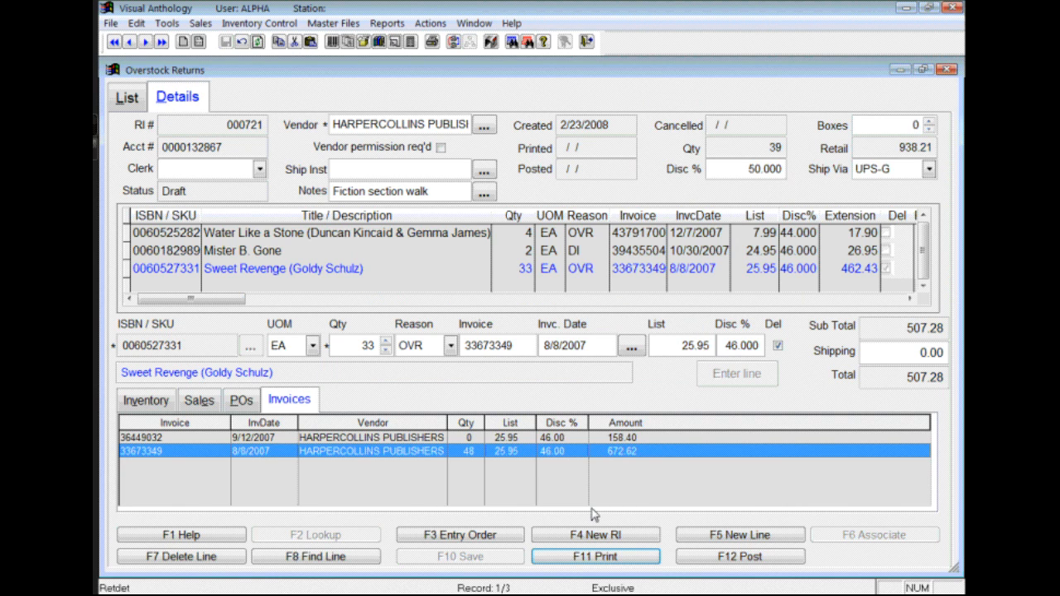
Preview the Return Memo for the HarperCollins return on screen, and close the preview and print options.
key("F11")
left_click(409, 340)
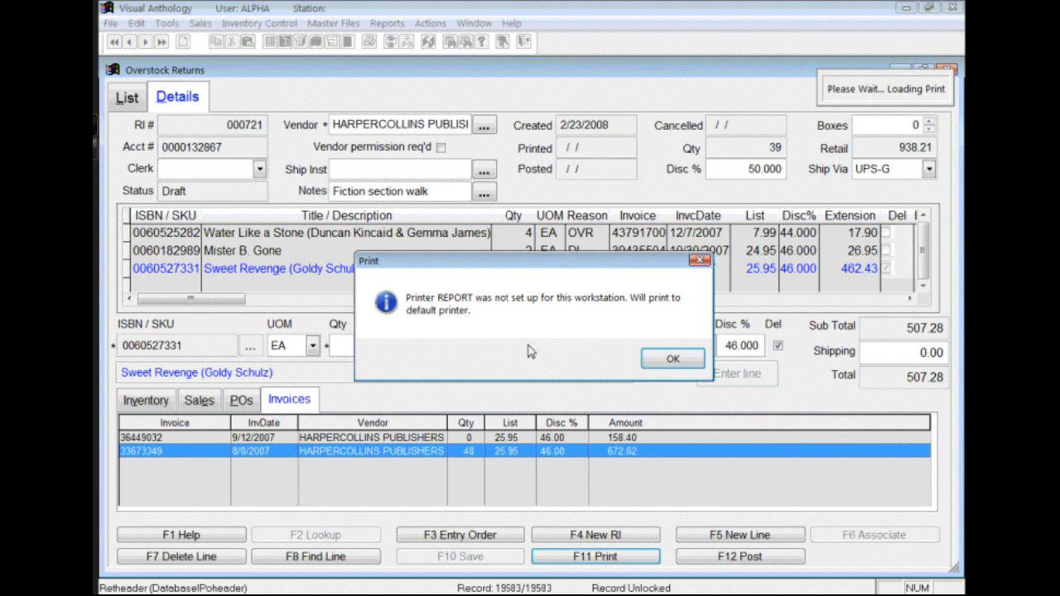
left_click(672, 358)
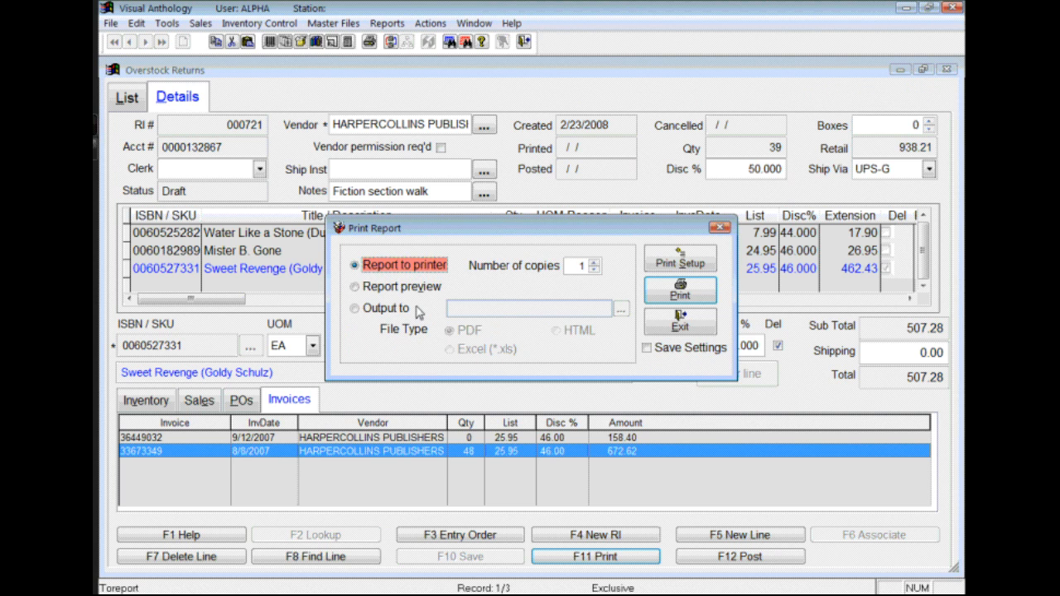
left_click(401, 286)
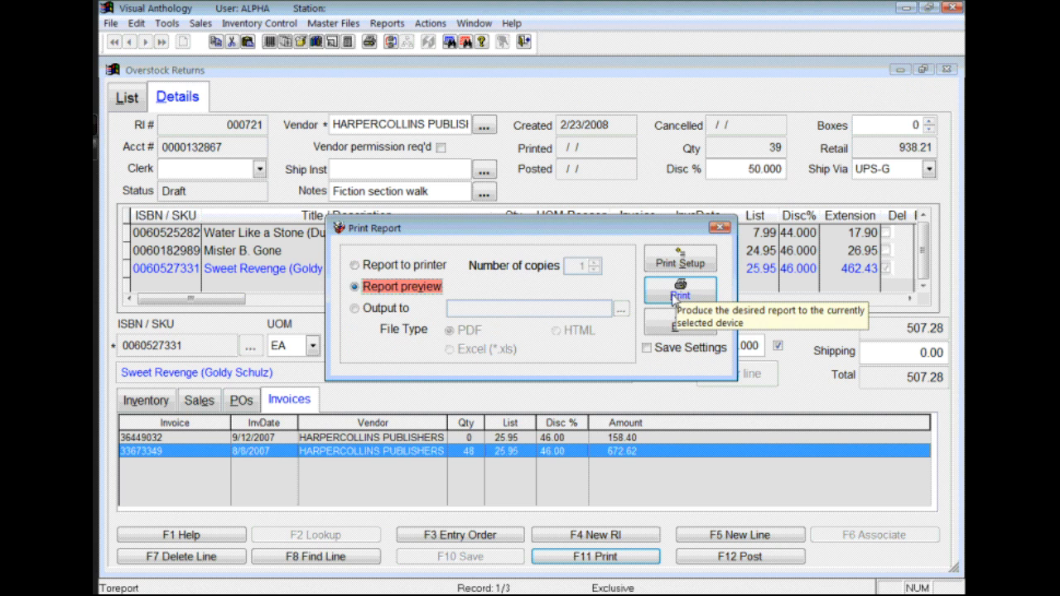
left_click(674, 291)
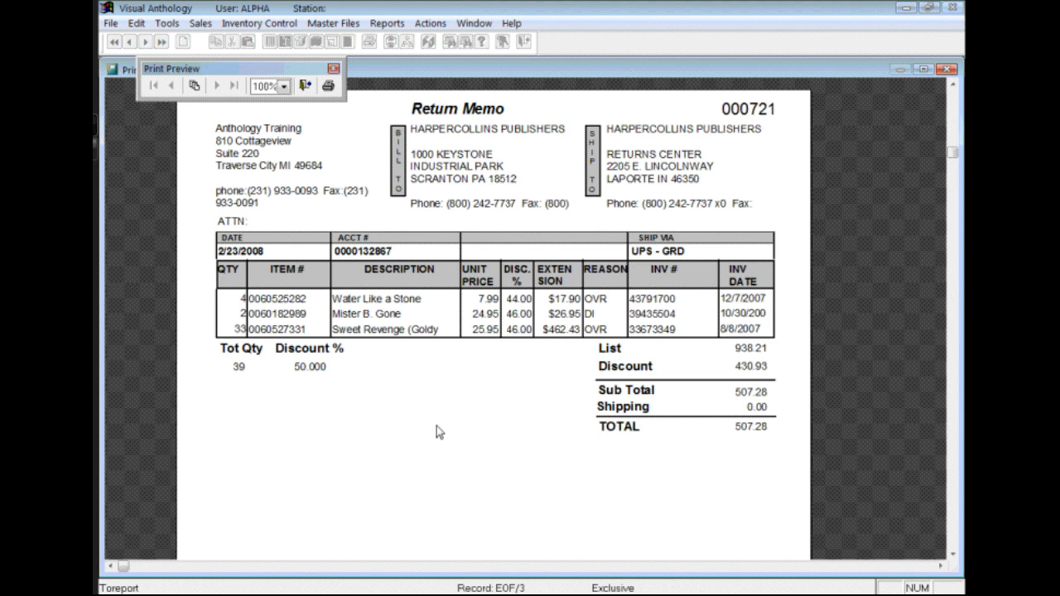
left_click(306, 87)
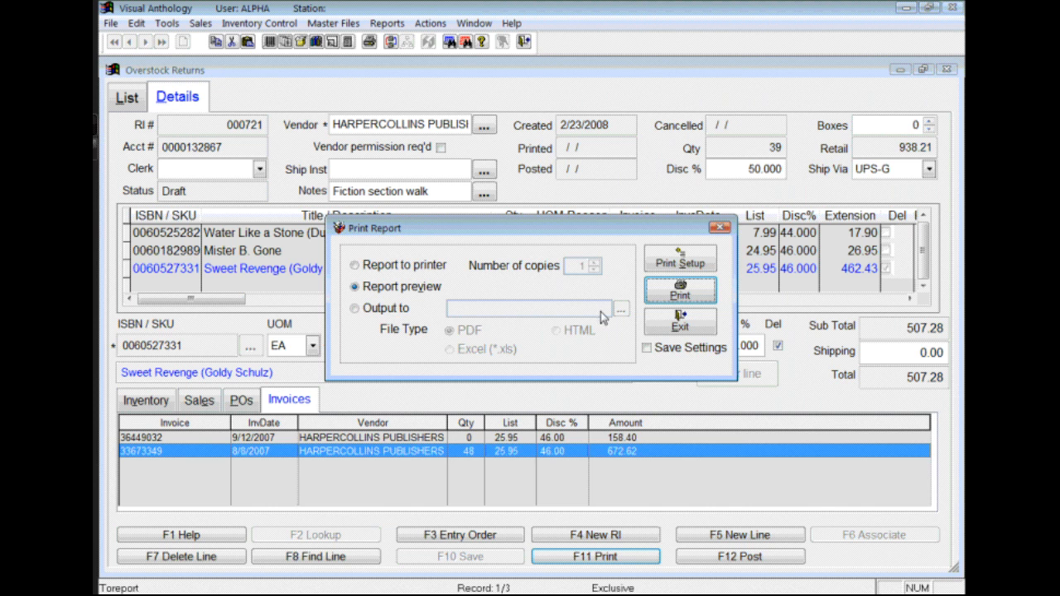
left_click(673, 327)
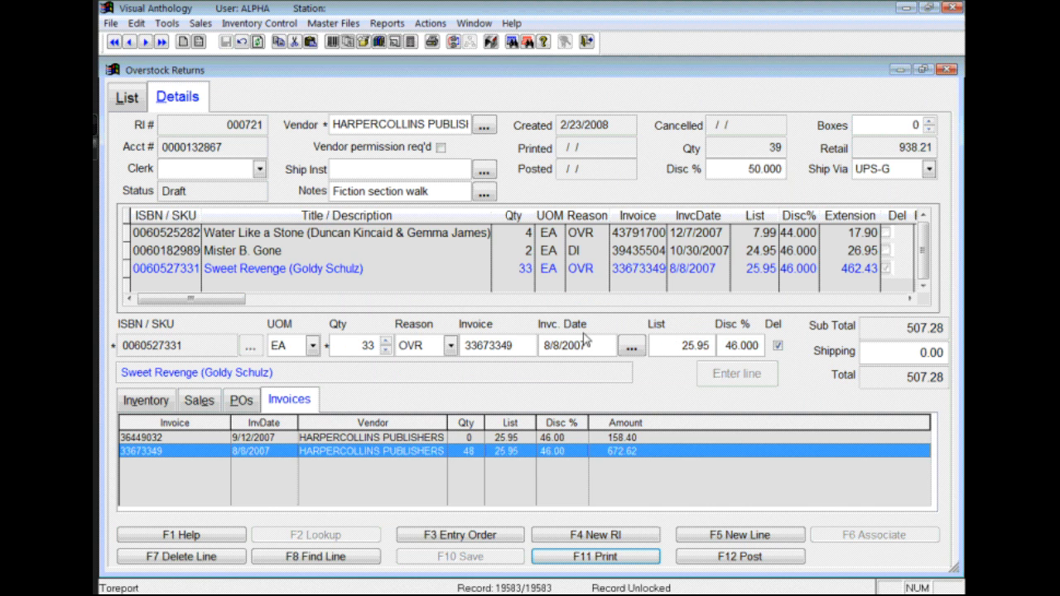
Delete the "Mister B. Gone" line from the return and select the "Water Like a Stone" line.
left_click(215, 250)
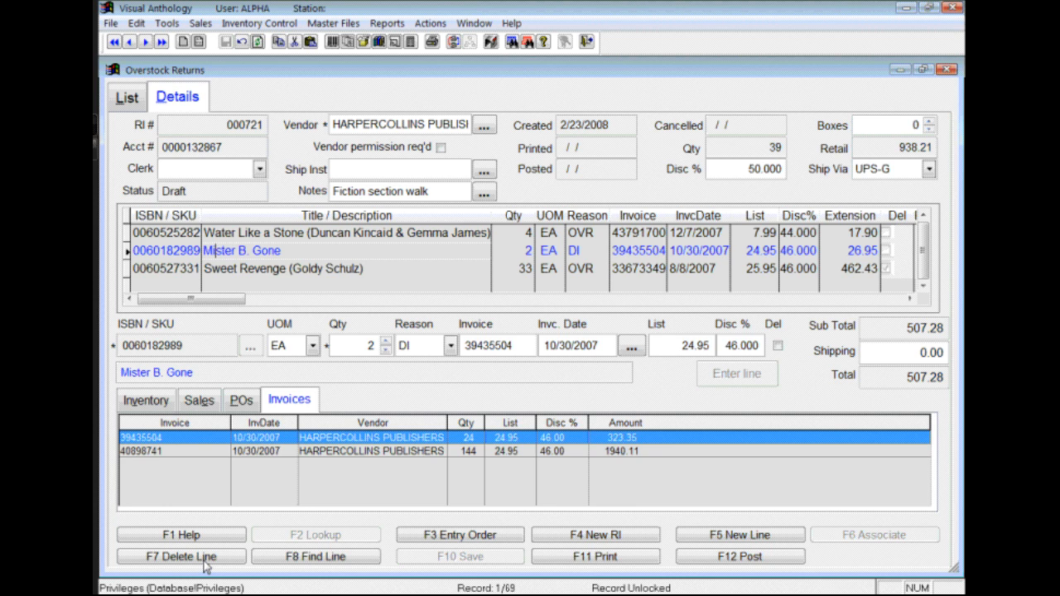
left_click(204, 562)
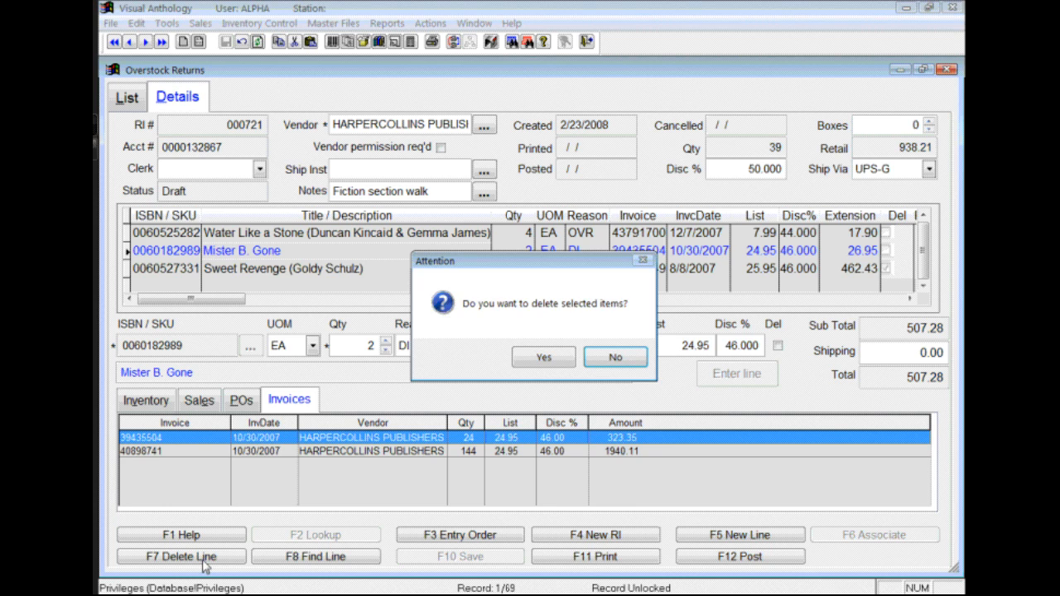
left_click(544, 358)
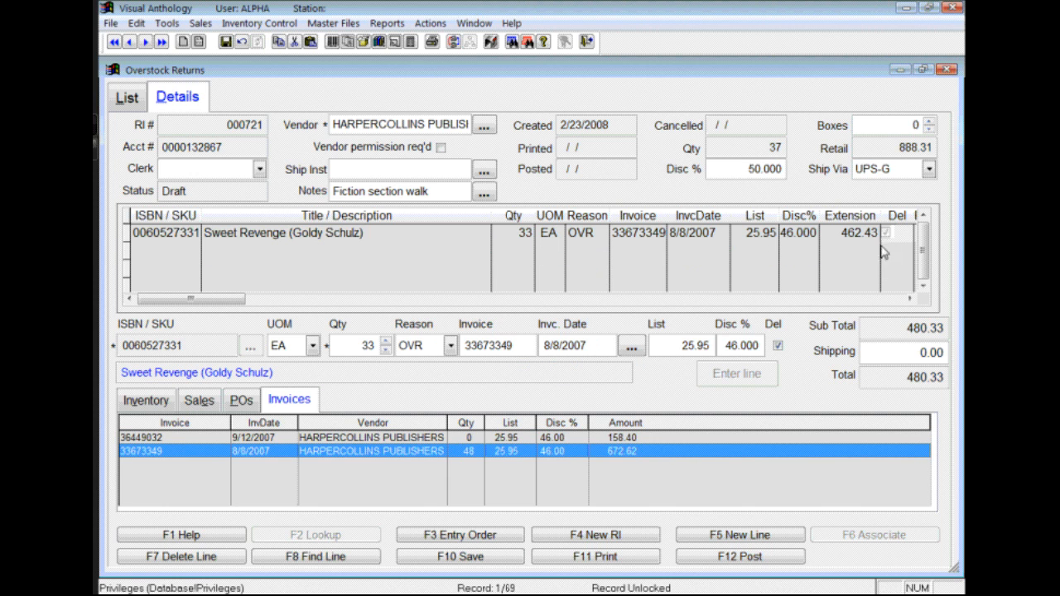
left_click(924, 216)
left_click(270, 232)
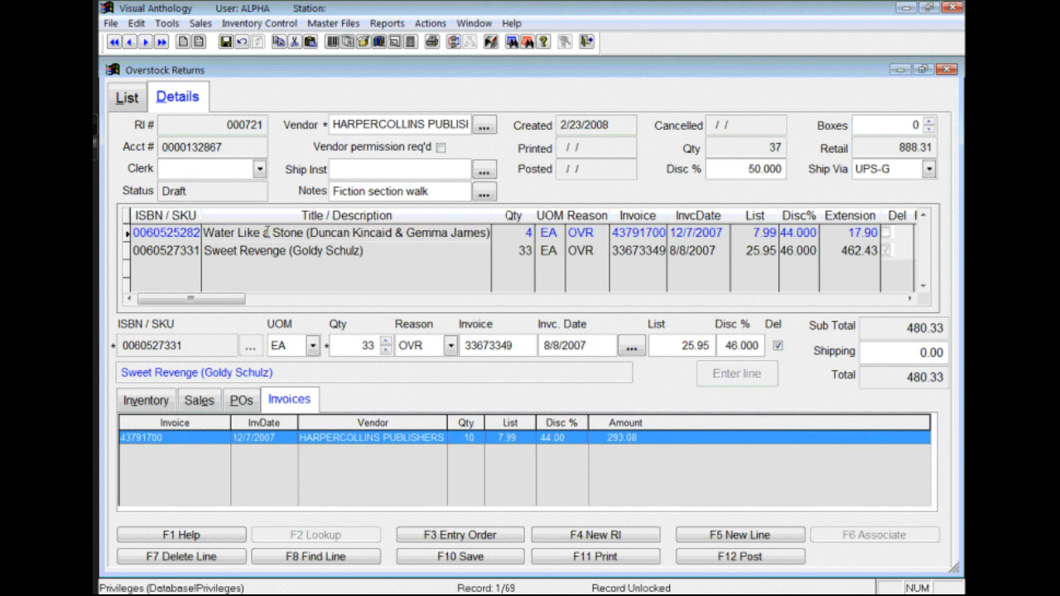
left_click(335, 559)
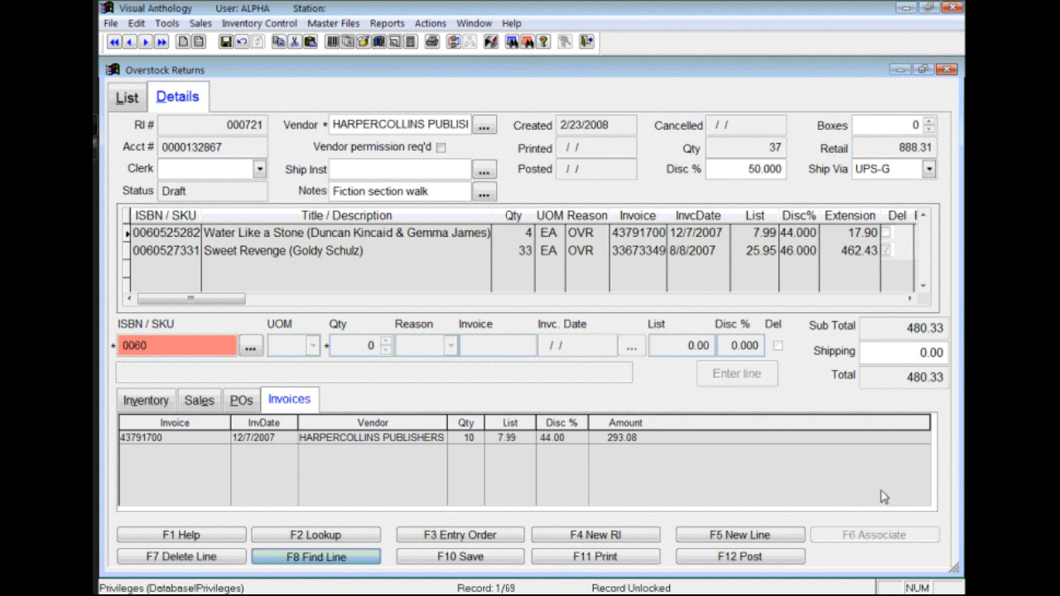
type("527331")
key("Return")
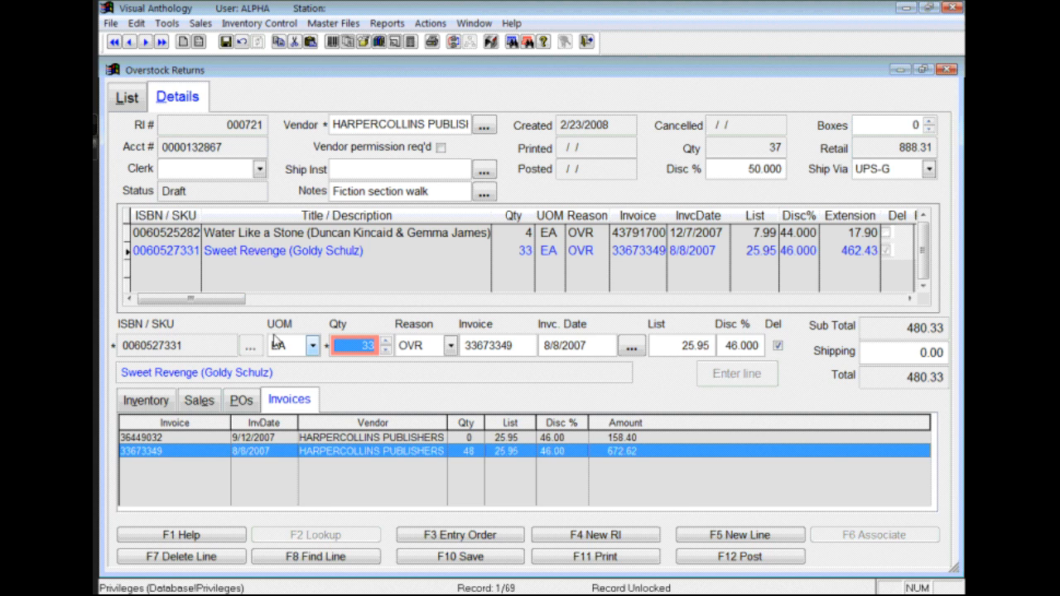
Save the return, mark it as requiring vendor permission, and save it again.
left_click(459, 558)
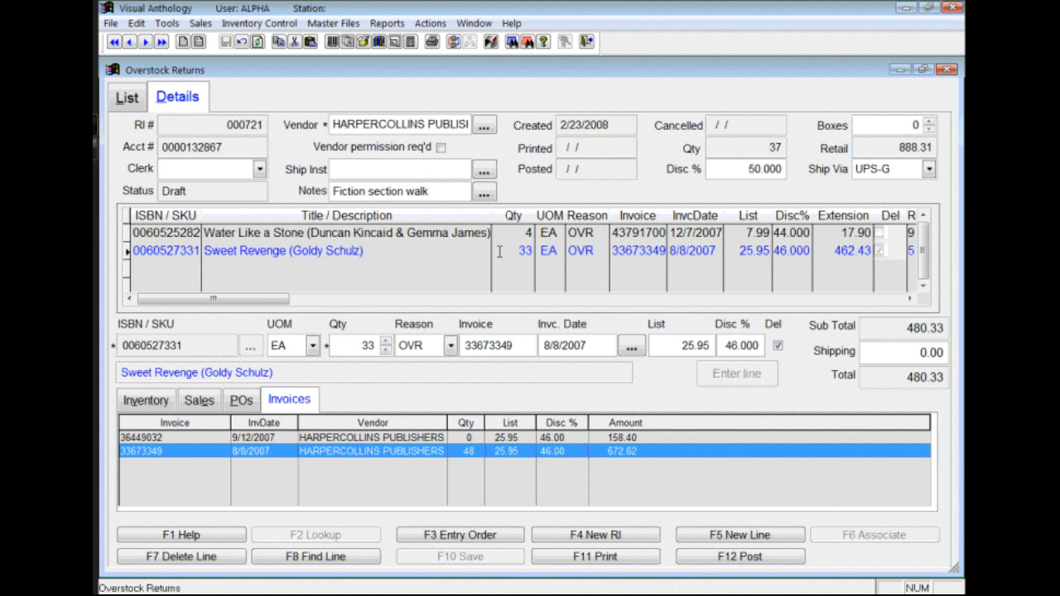
left_click(442, 147)
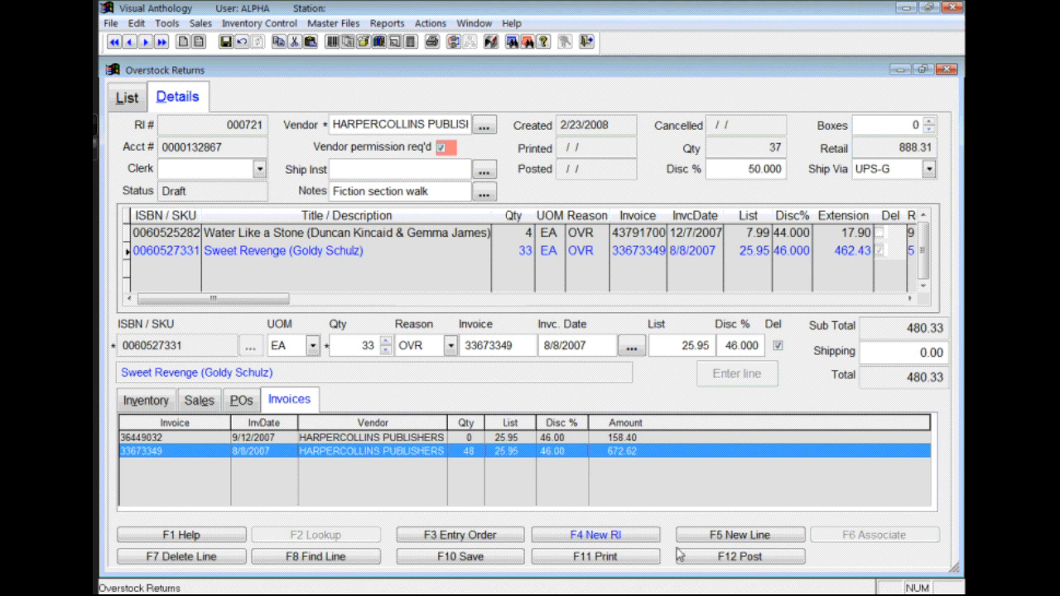
left_click(432, 561)
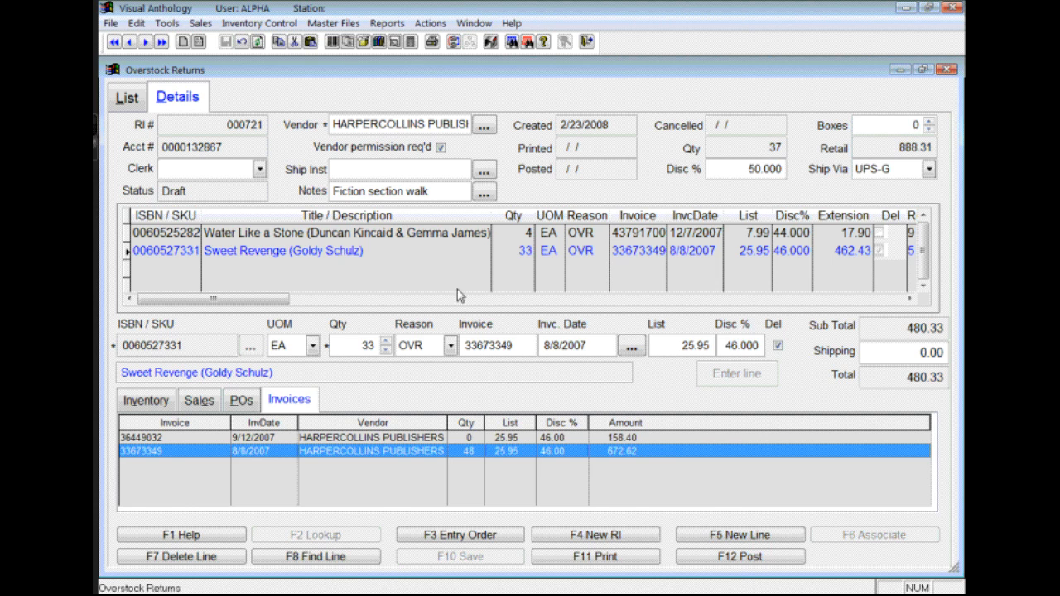
Post the HarperCollins return as a vendor permission request without printing it.
left_click(734, 558)
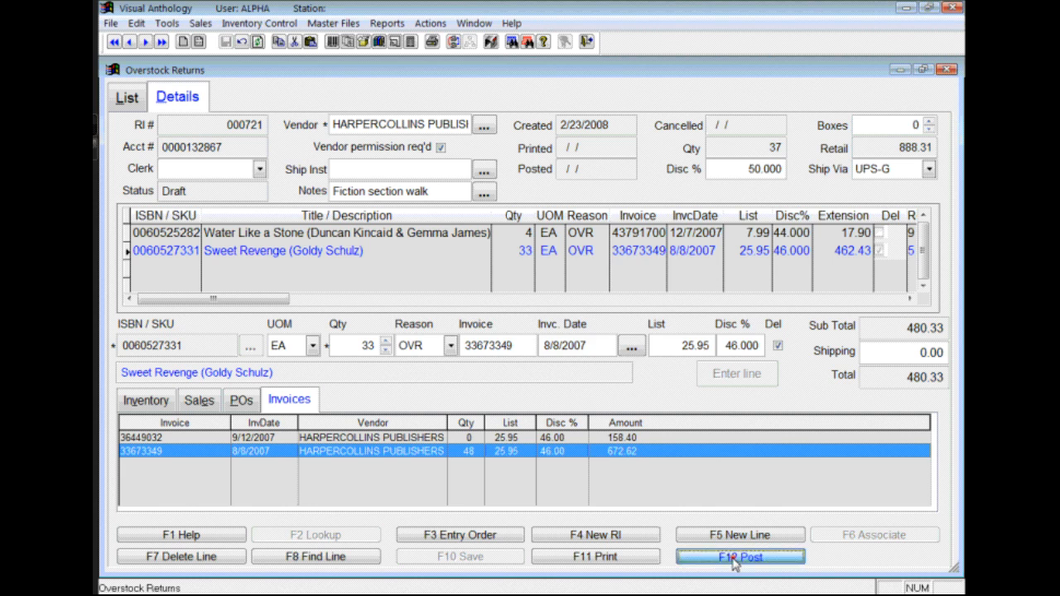
left_click(573, 361)
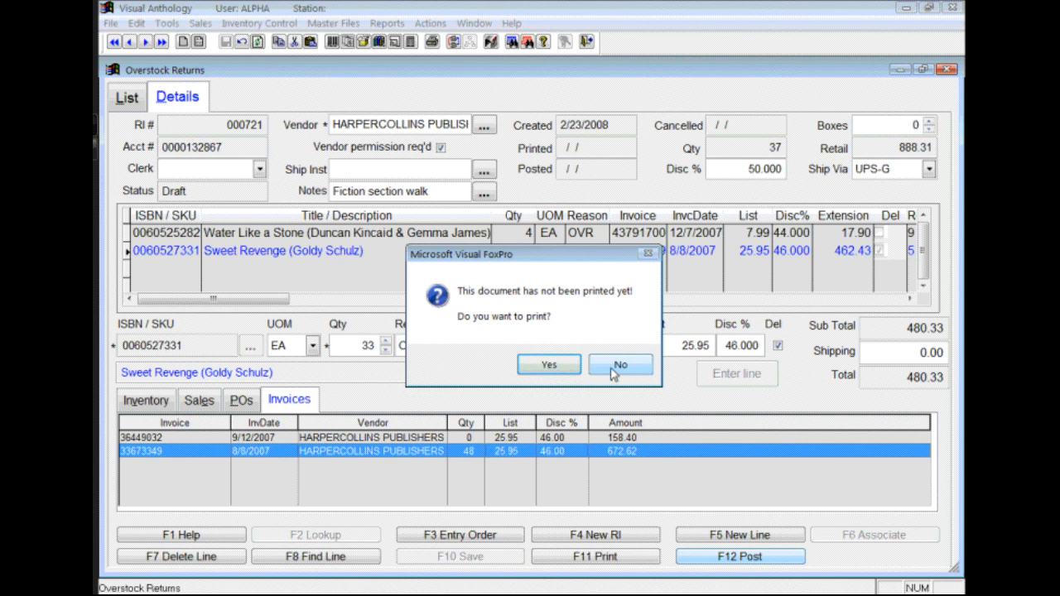
left_click(613, 368)
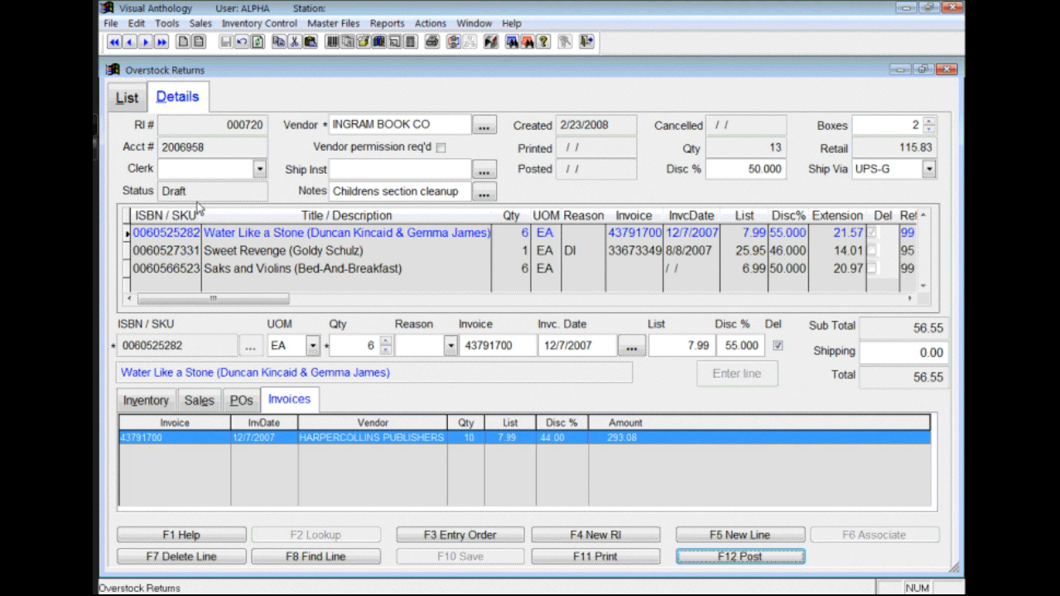
List both draft and open returns, and open the details of the open HarperCollins Publishers return.
left_click(127, 99)
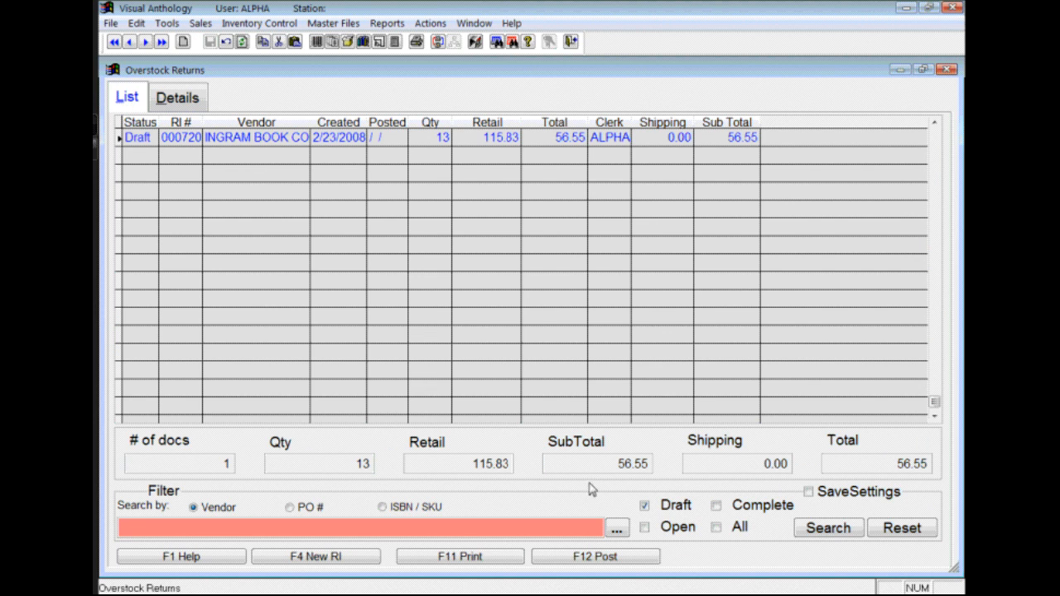
left_click(646, 529)
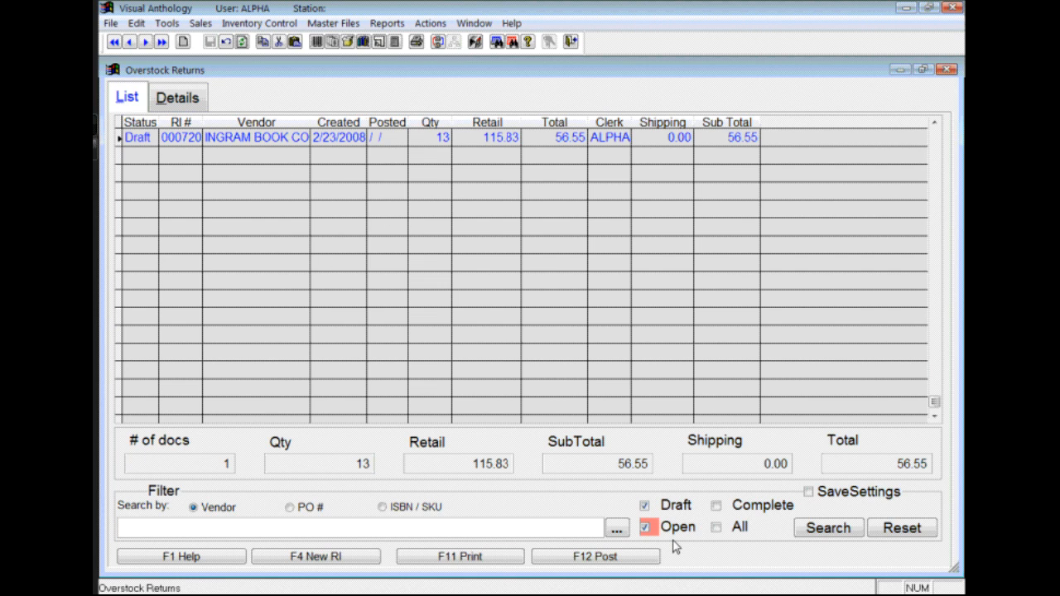
left_click(828, 527)
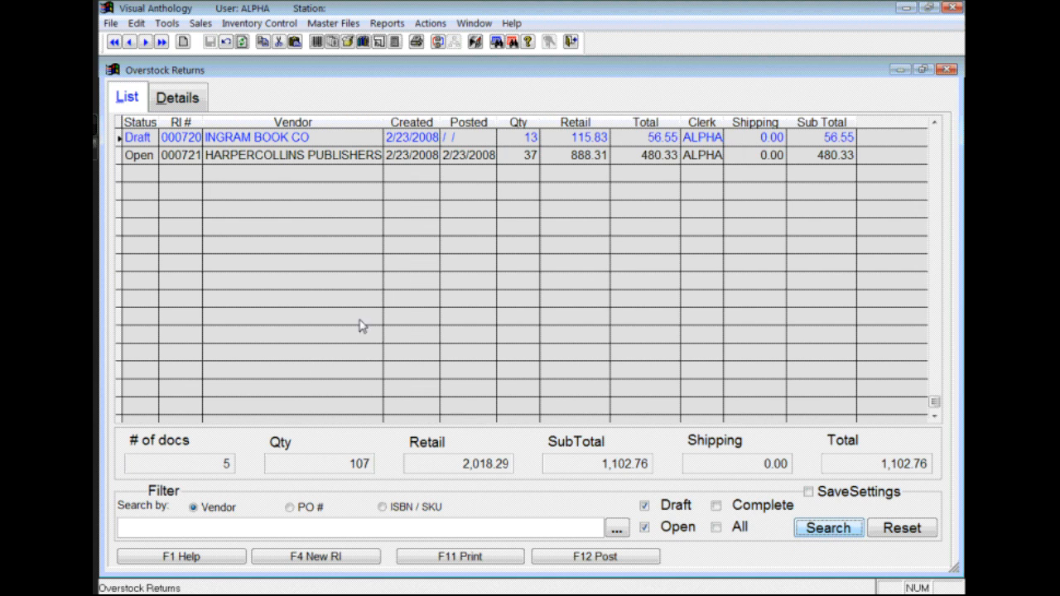
left_click(163, 156)
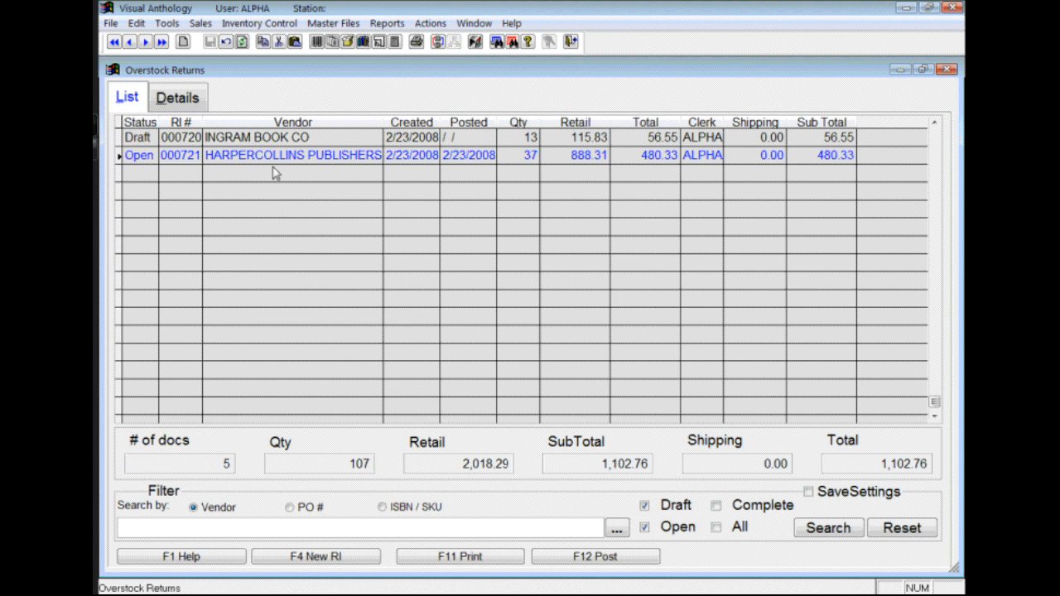
left_click(180, 100)
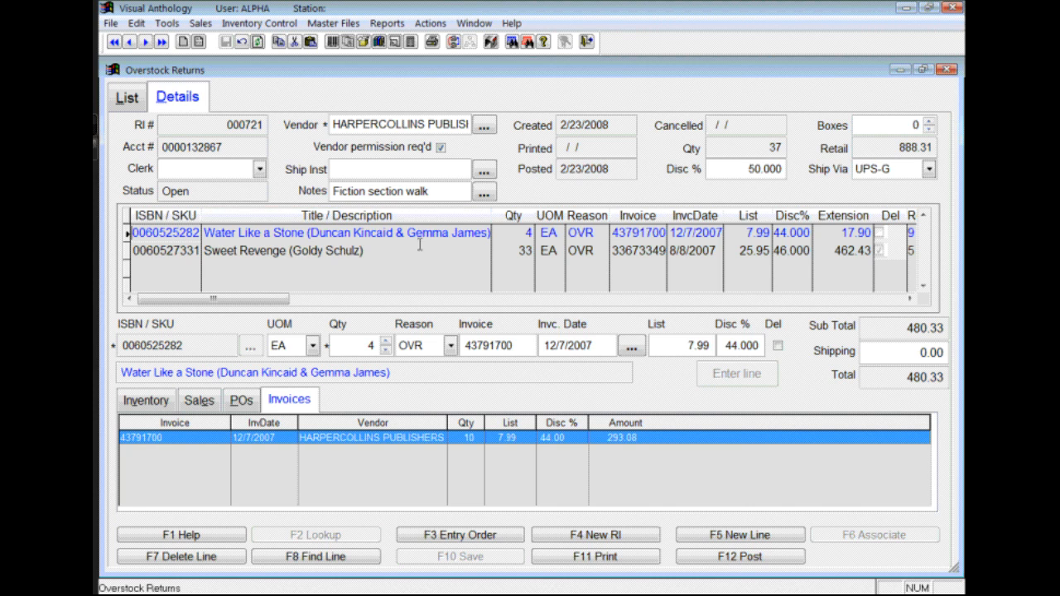
Set the "Sweet Revenge" line's discount to 55% and enter the line.
left_click(291, 250)
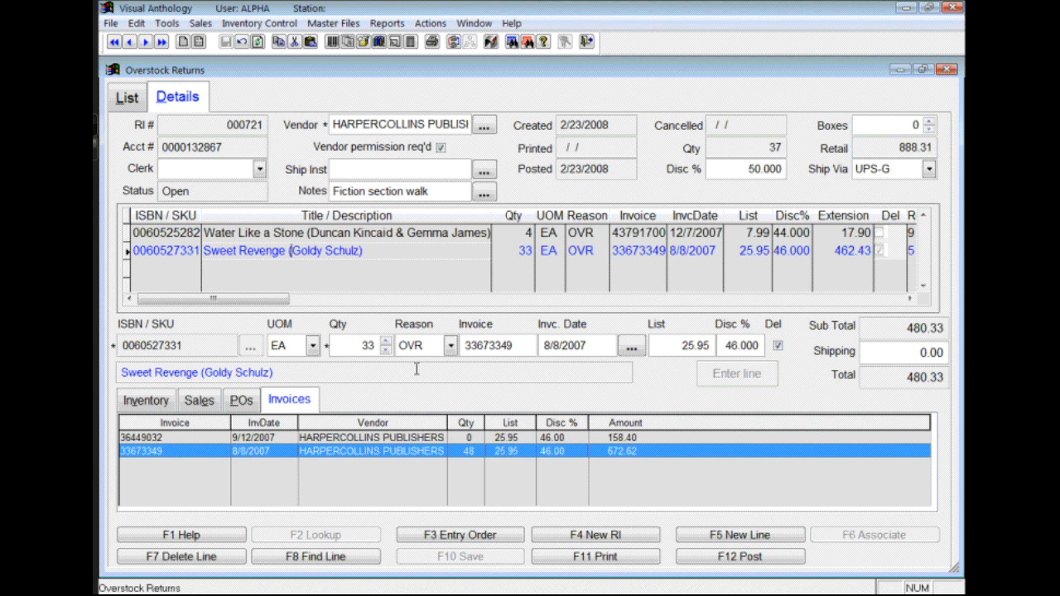
left_click(745, 345)
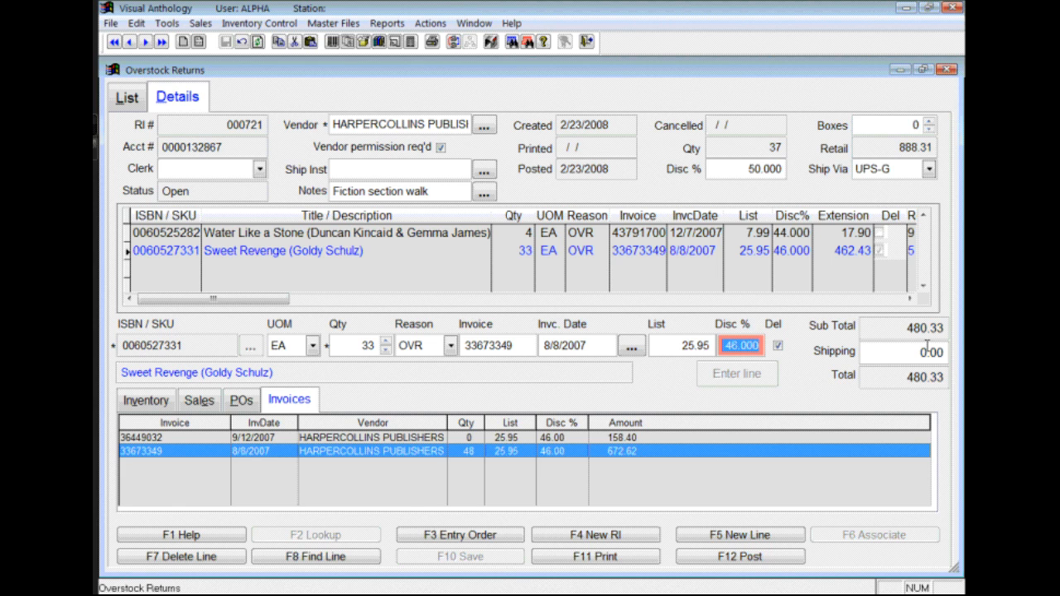
type("0.055")
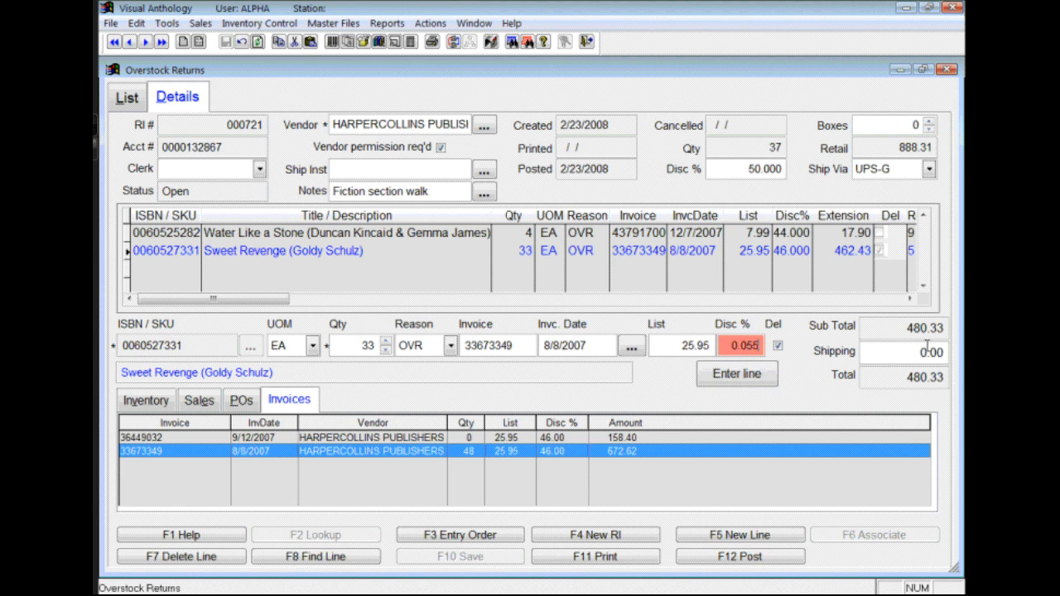
type(".")
left_click(735, 373)
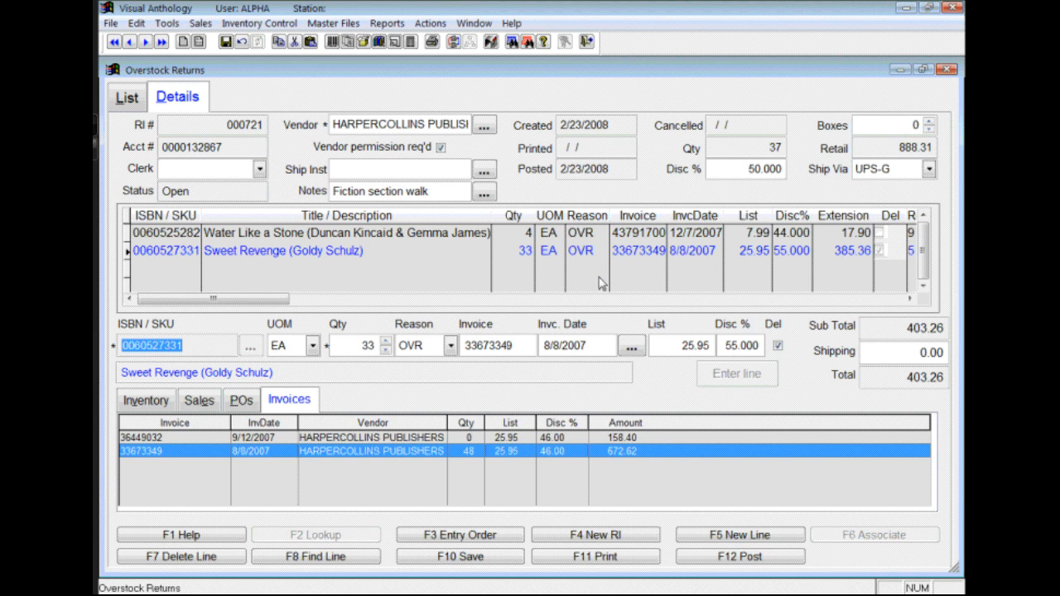
Remove the vendor permission requirement from the HarperCollins Publishers return and post it without printing.
left_click(344, 238)
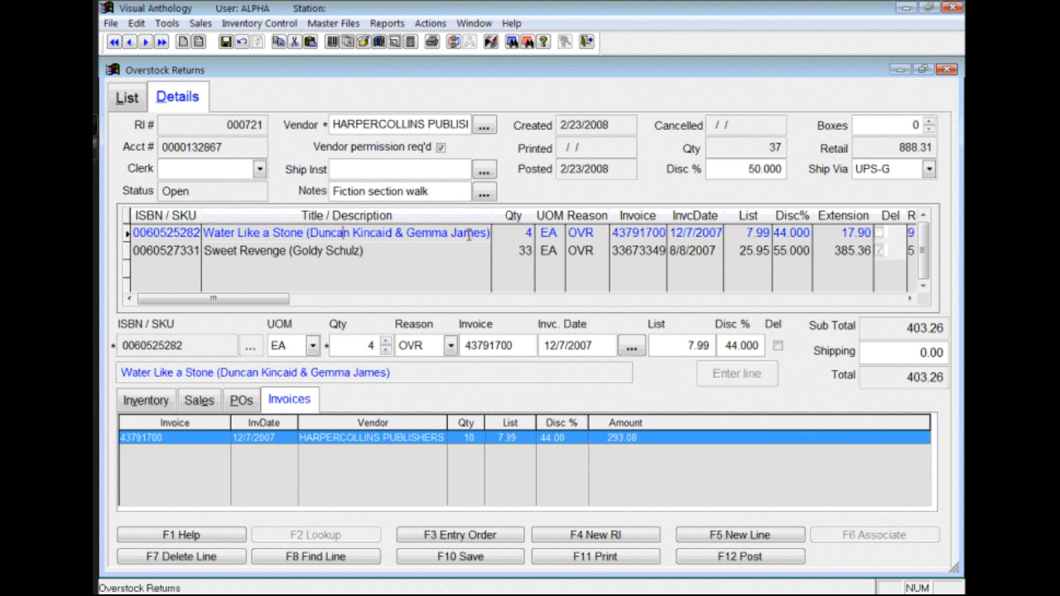
left_click(441, 147)
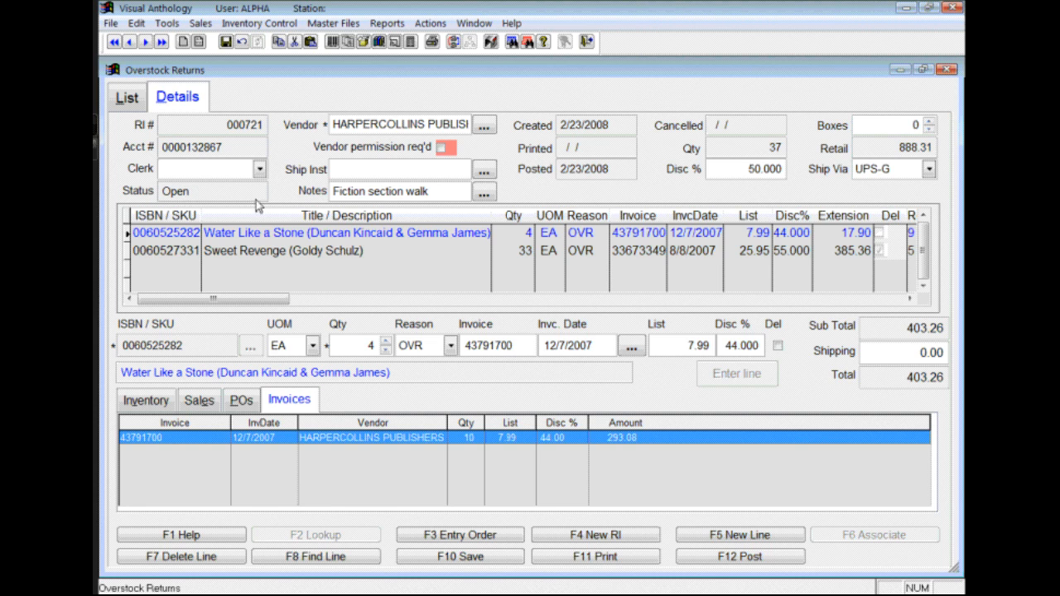
left_click(753, 559)
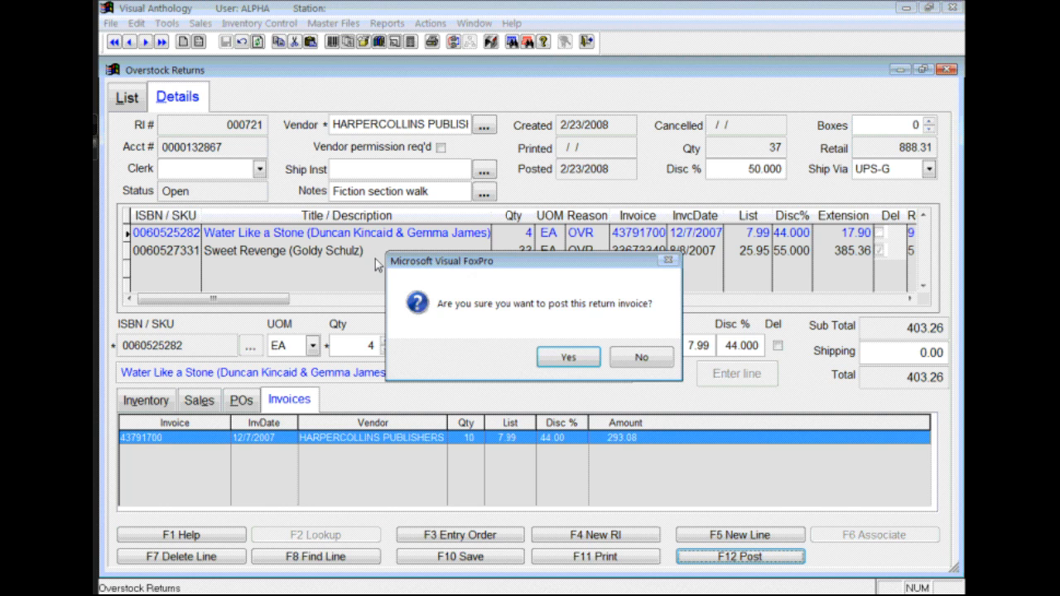
left_click(585, 364)
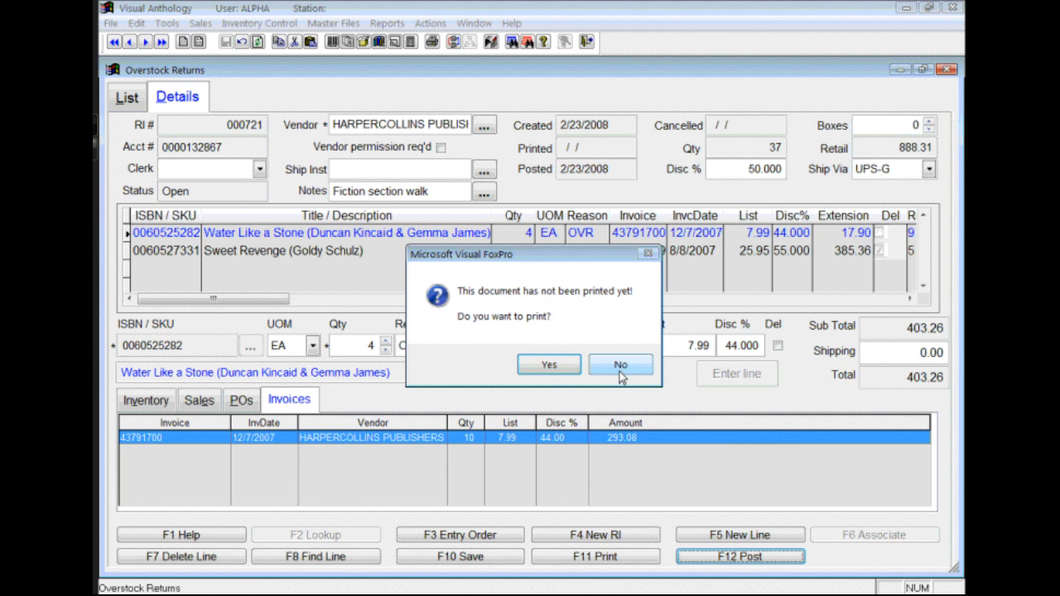
left_click(619, 369)
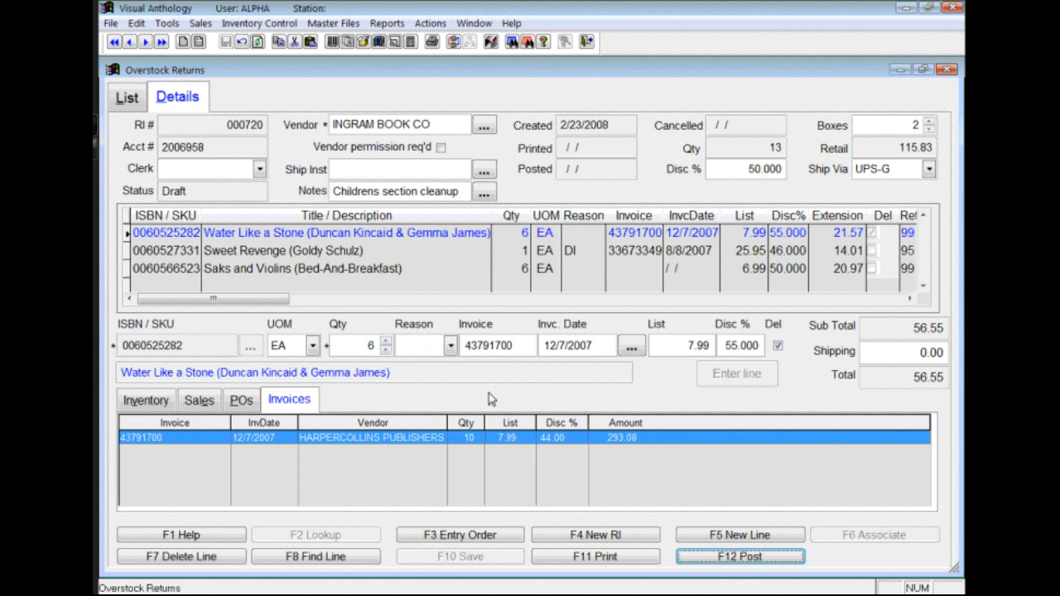
List all overstock returns regardless of status and check the details of the completed HarperCollins Publishers return.
left_click(127, 98)
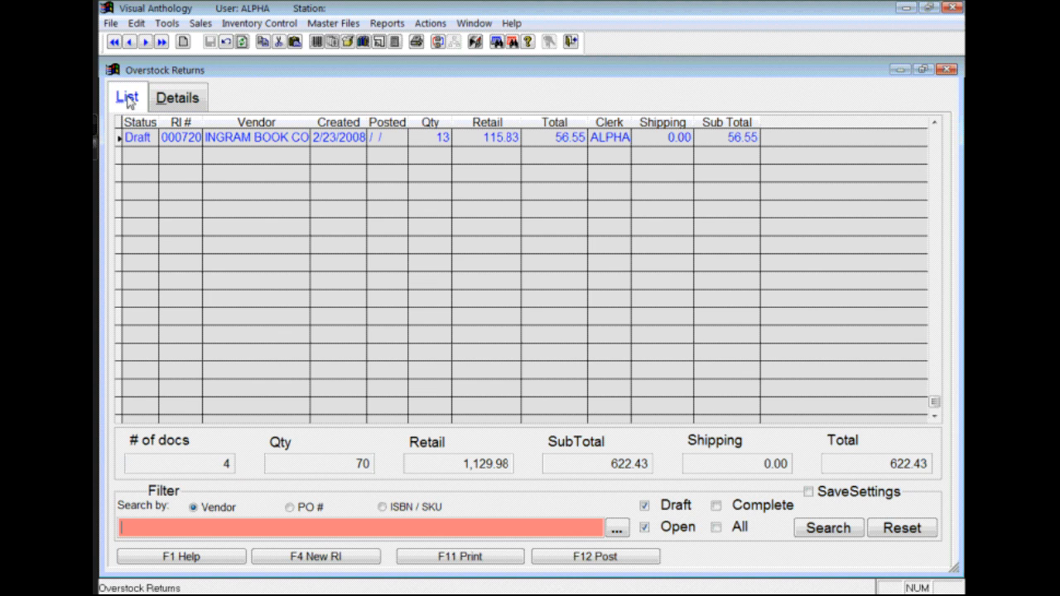
left_click(717, 528)
left_click(828, 533)
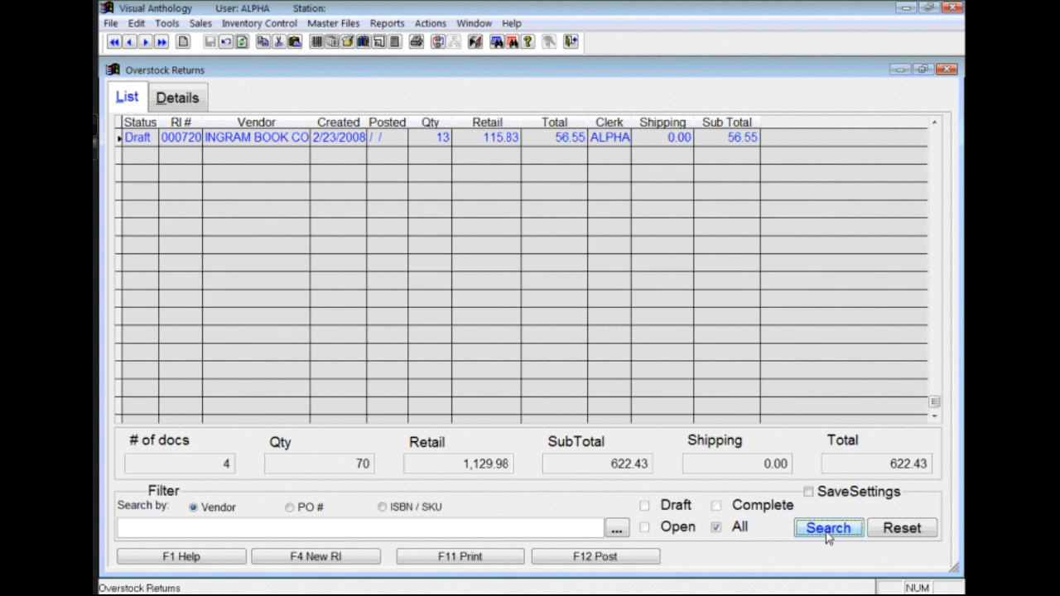
left_click(934, 122)
left_click(934, 122)
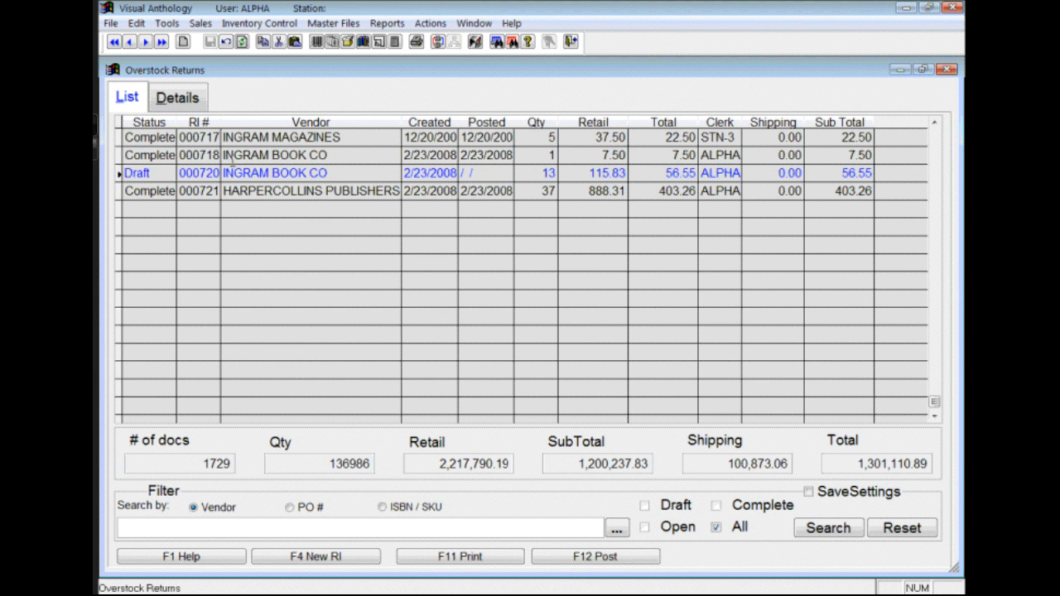
left_click(157, 190)
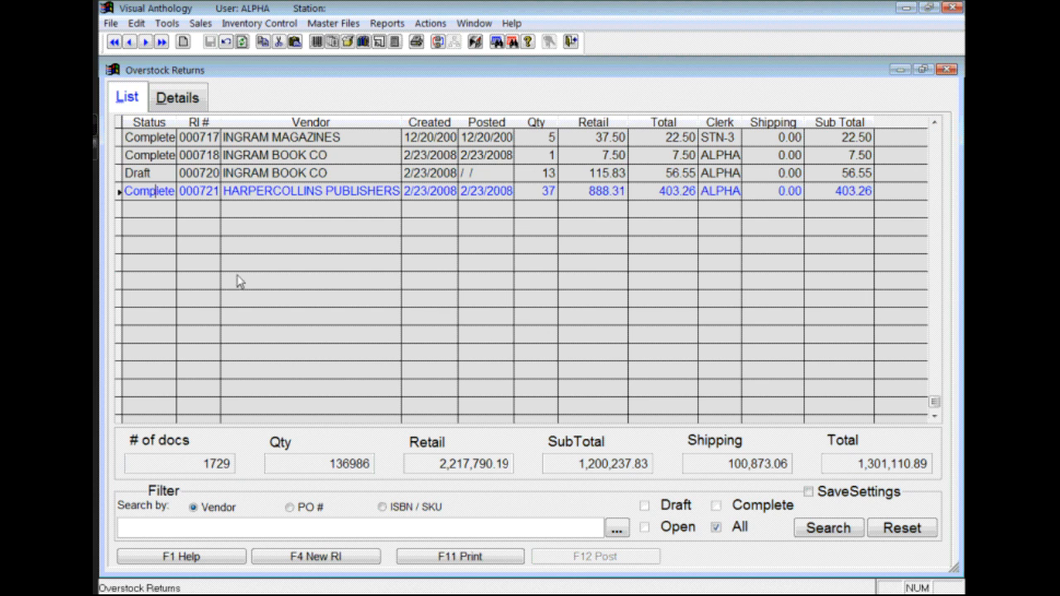
left_click(178, 99)
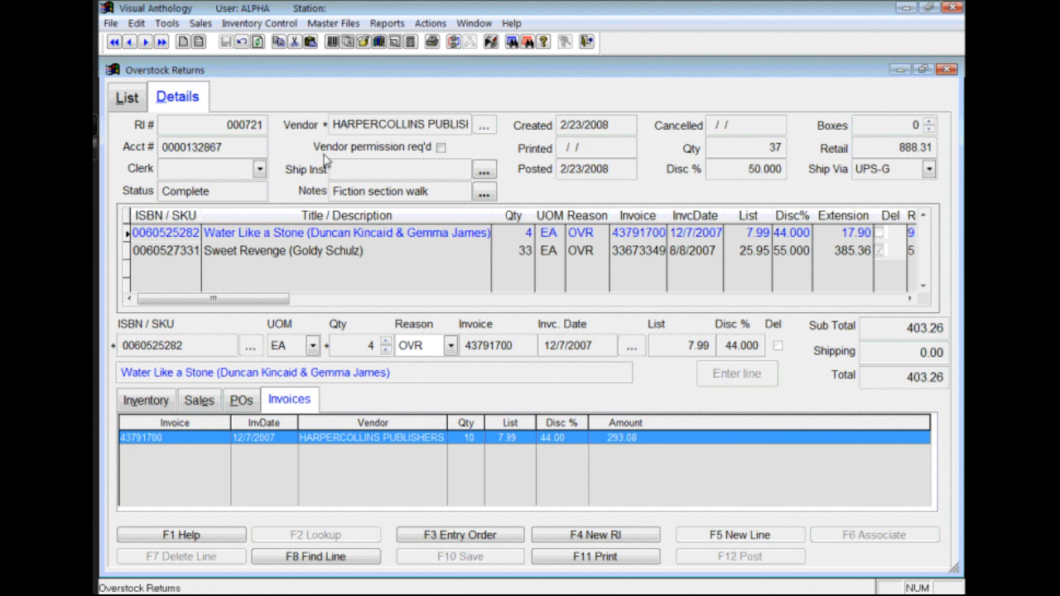
left_click(125, 99)
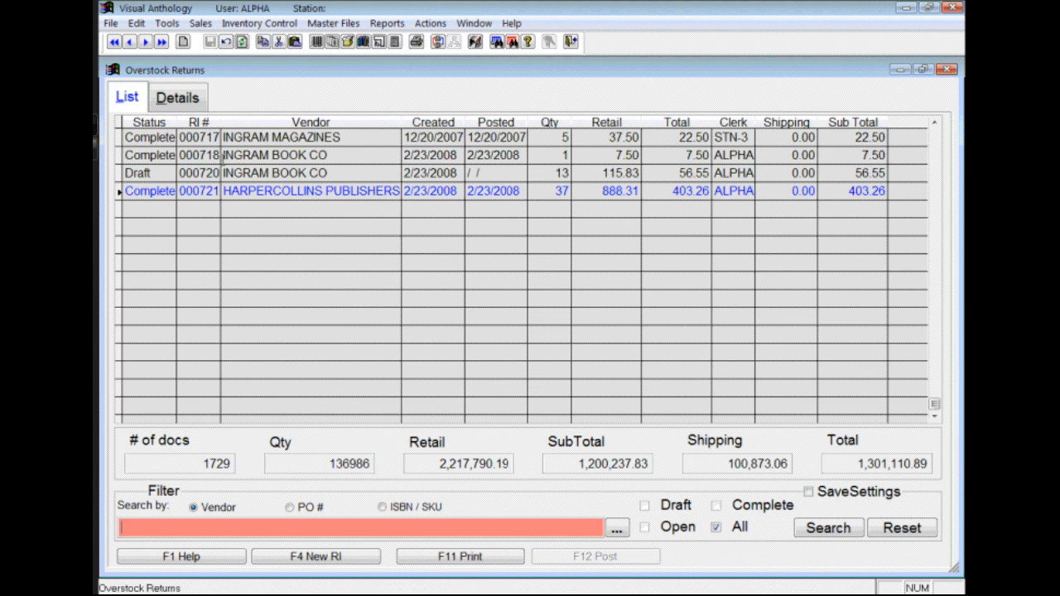
left_click(156, 190)
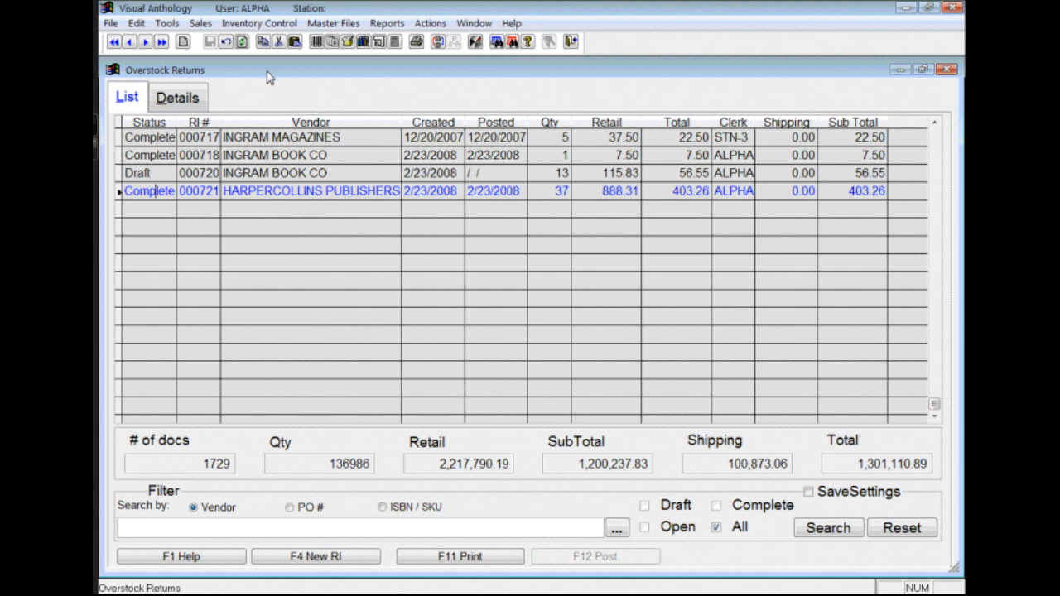
Find HARPERCOLLINS PUBLISHERS in the vendor master file, view its return window and return permission settings, and close the vendor record.
left_click(323, 24)
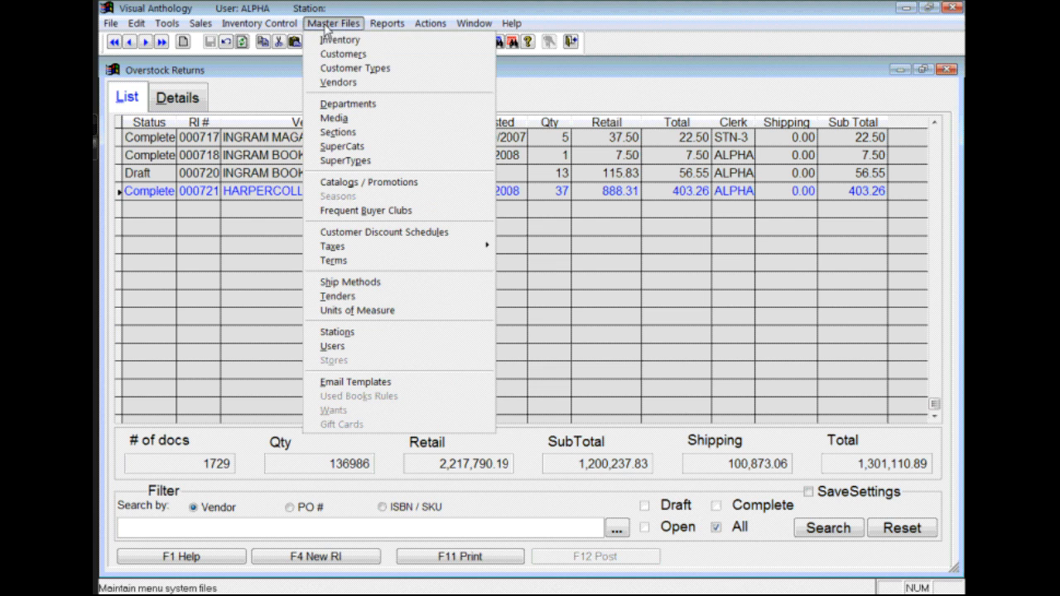
left_click(338, 83)
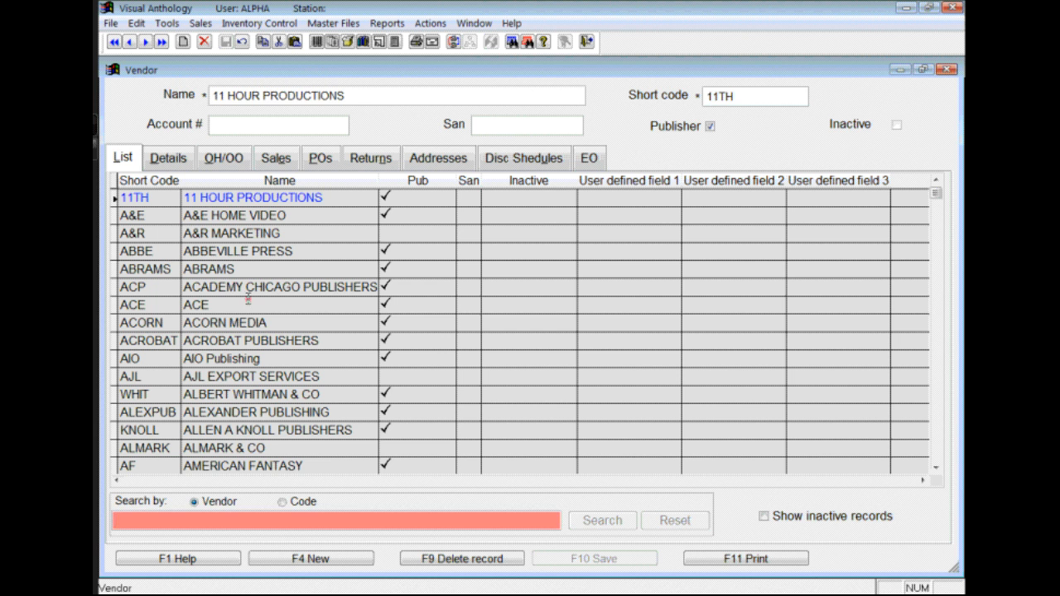
left_click(248, 303)
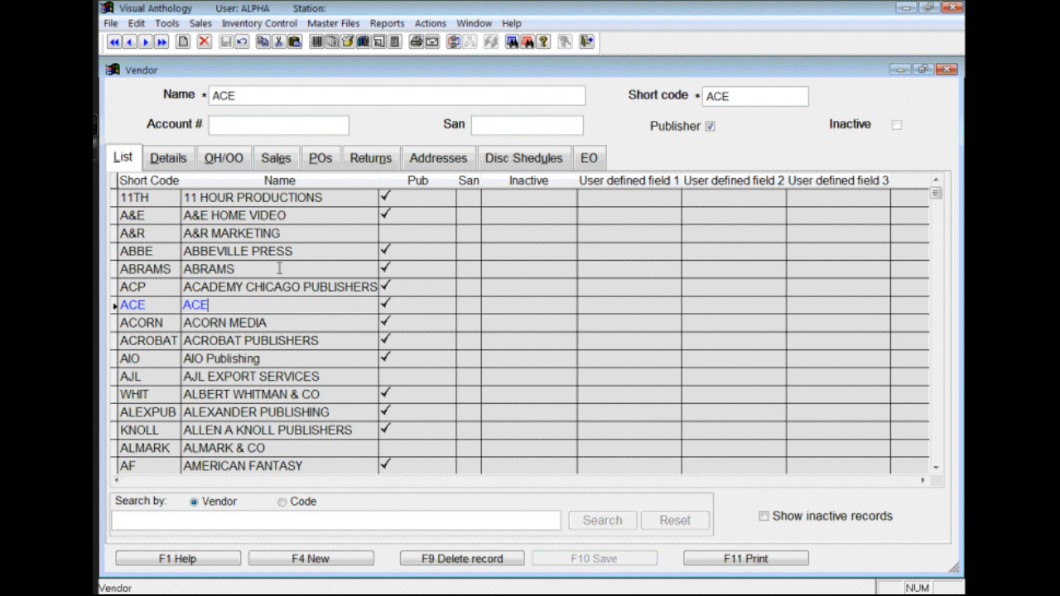
type("harc")
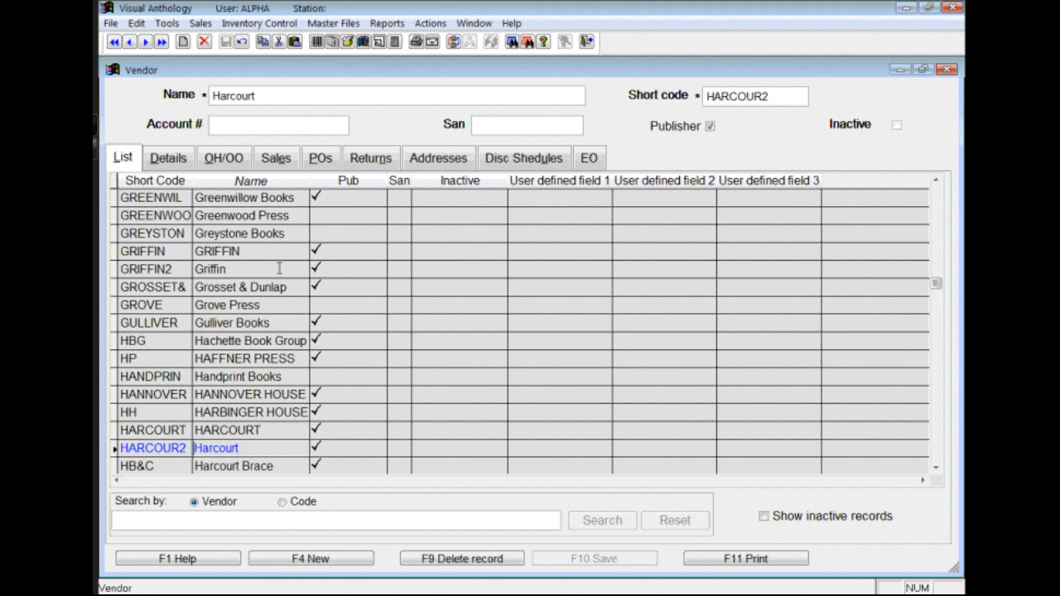
key("Page_Down")
key("Up")
key("Up")
key("Up")
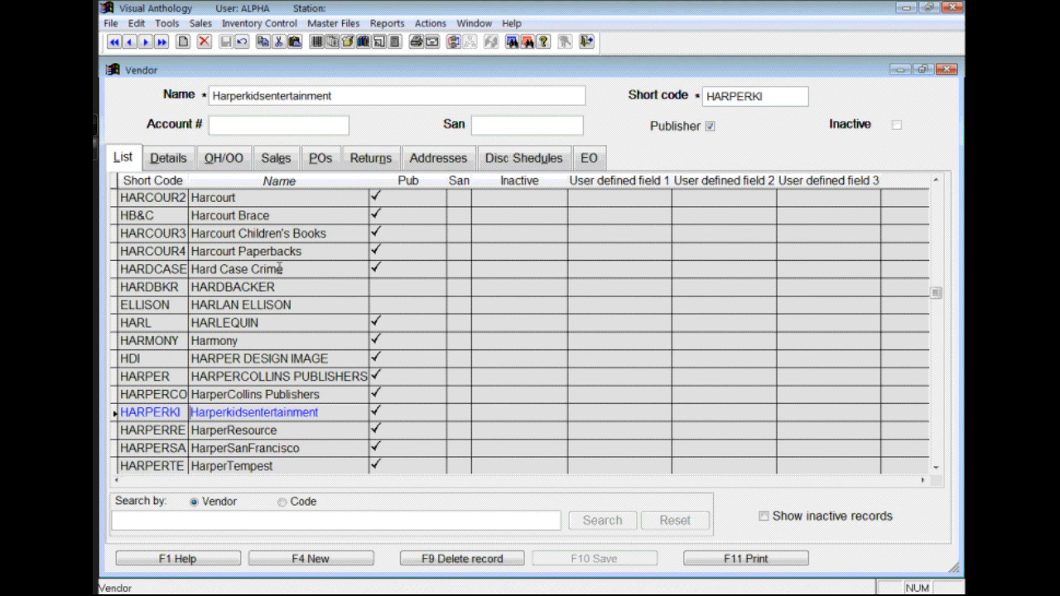
key("Up")
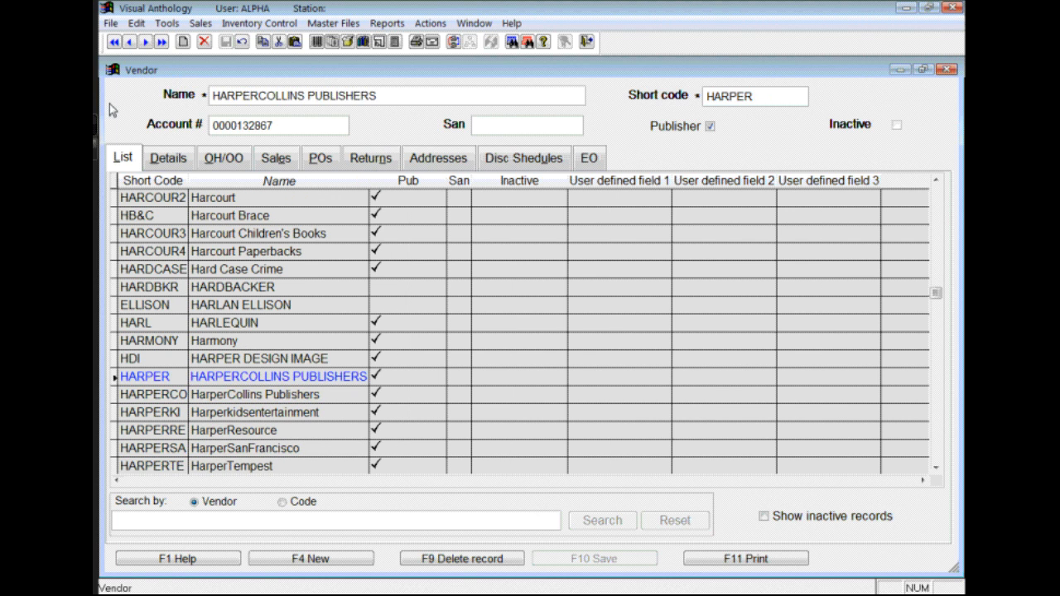
left_click(184, 163)
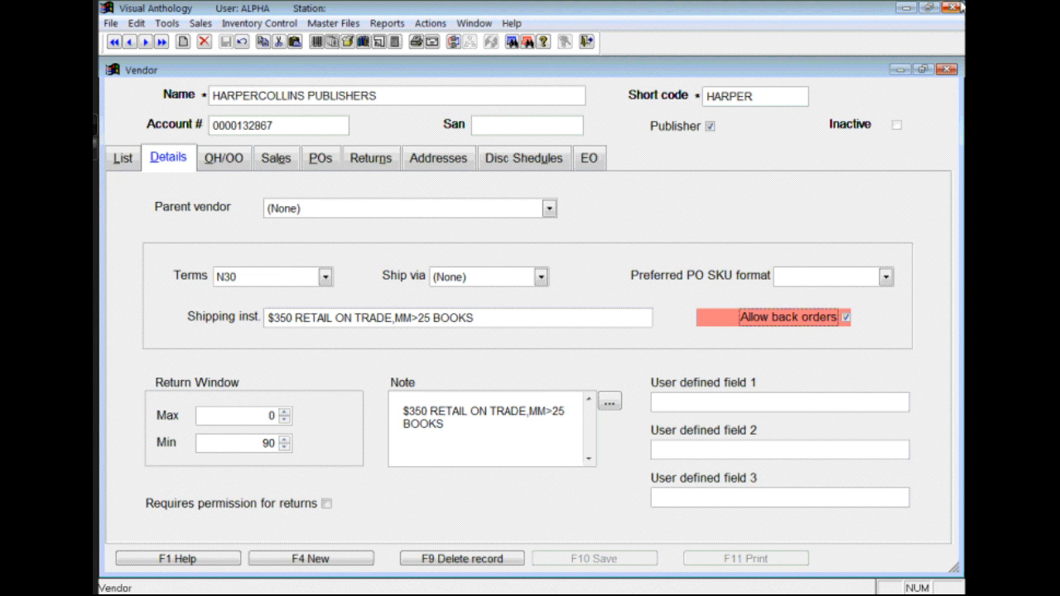
left_click(947, 70)
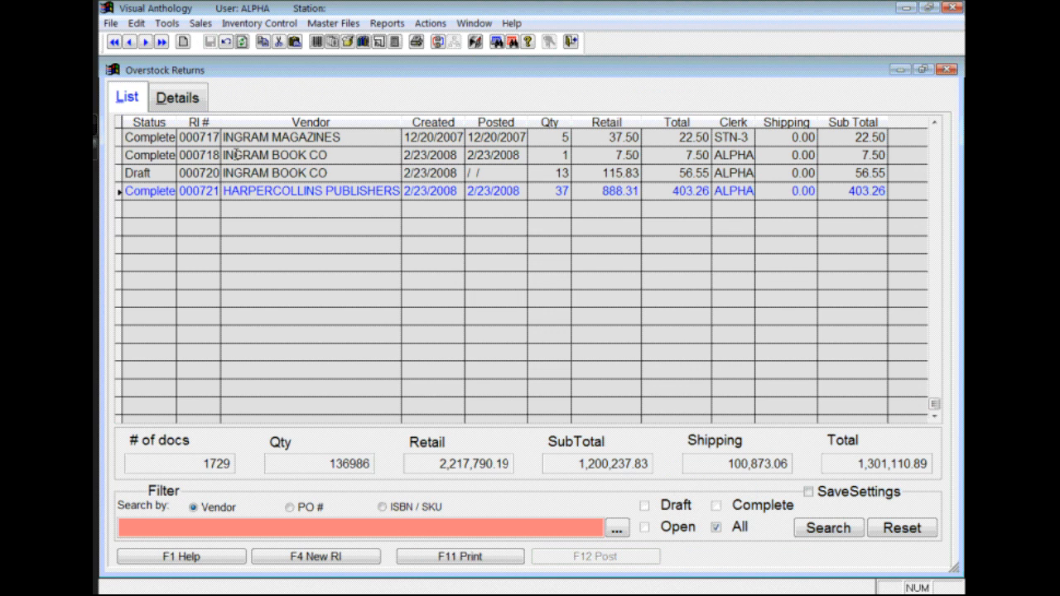
Select the draft INGRAM BOOK CO return in the list of returns.
left_click(157, 171)
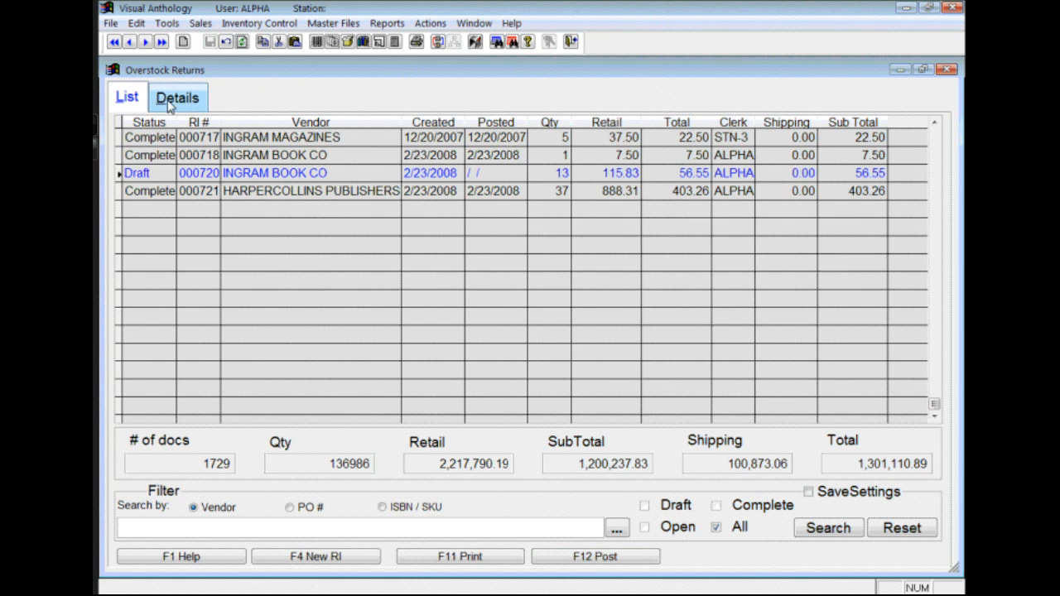